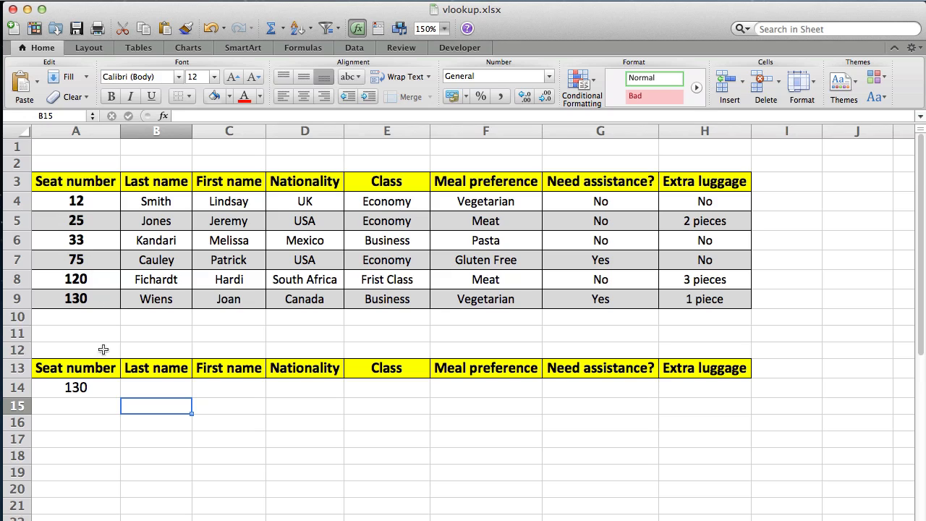
# Try seat number 33 and 12 from the list in cell A14, leaving 12 selected.
pyautogui.click(92, 393)
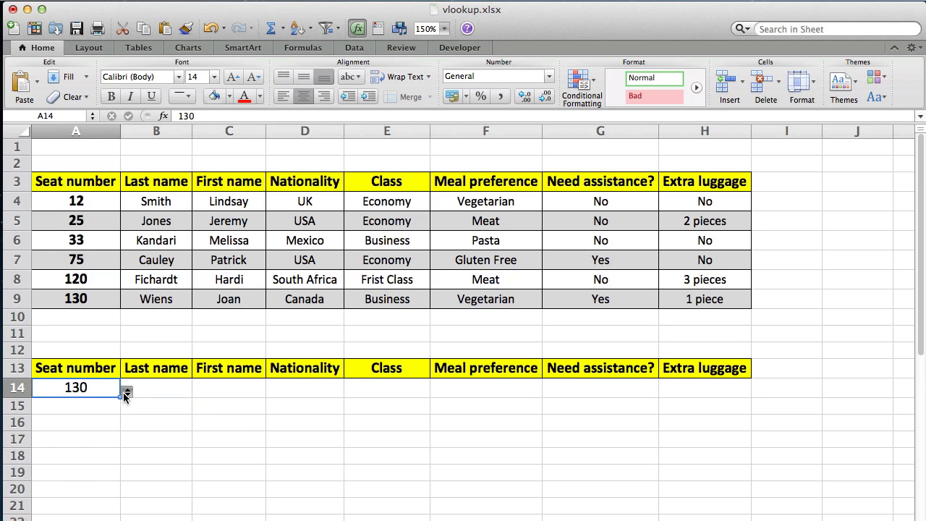
pyautogui.click(125, 392)
pyautogui.click(52, 429)
pyautogui.click(126, 392)
pyautogui.click(67, 408)
pyautogui.click(66, 408)
pyautogui.click(76, 387)
pyautogui.click(162, 387)
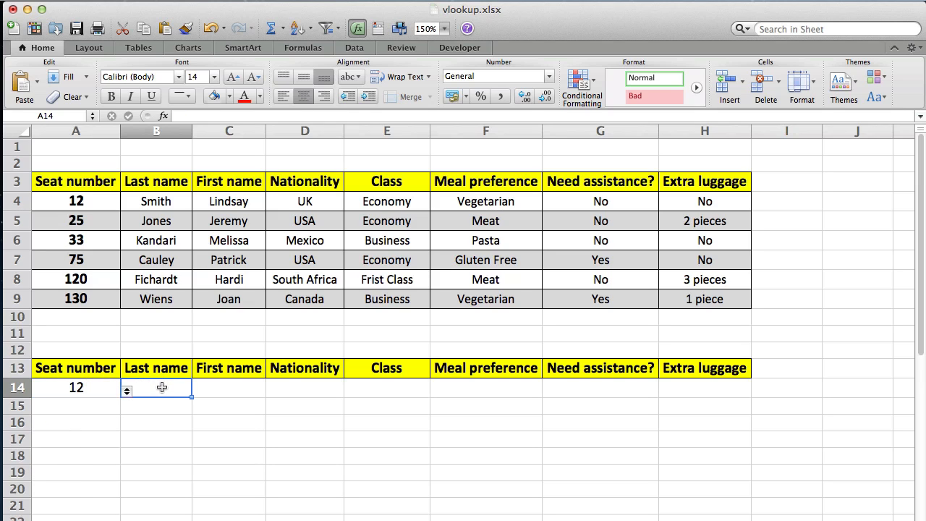
pyautogui.click(209, 389)
pyautogui.click(279, 389)
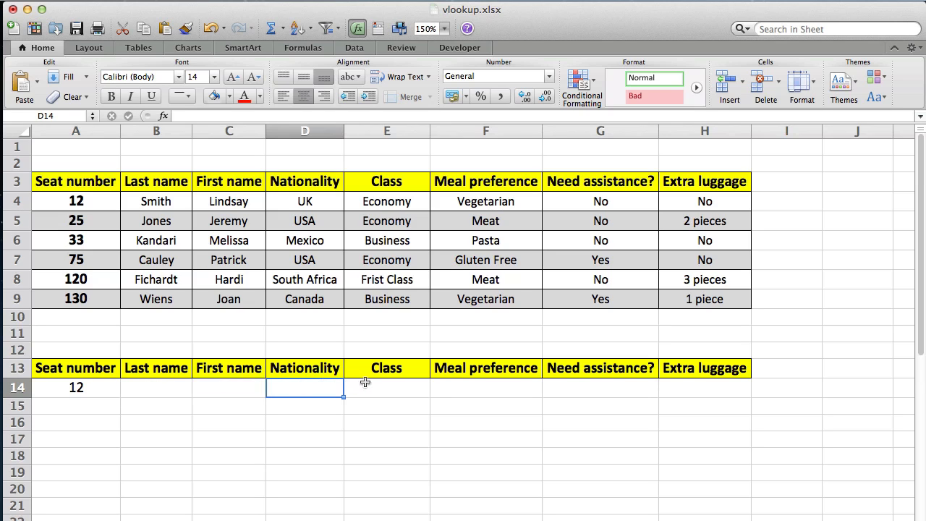
pyautogui.click(366, 384)
pyautogui.click(462, 382)
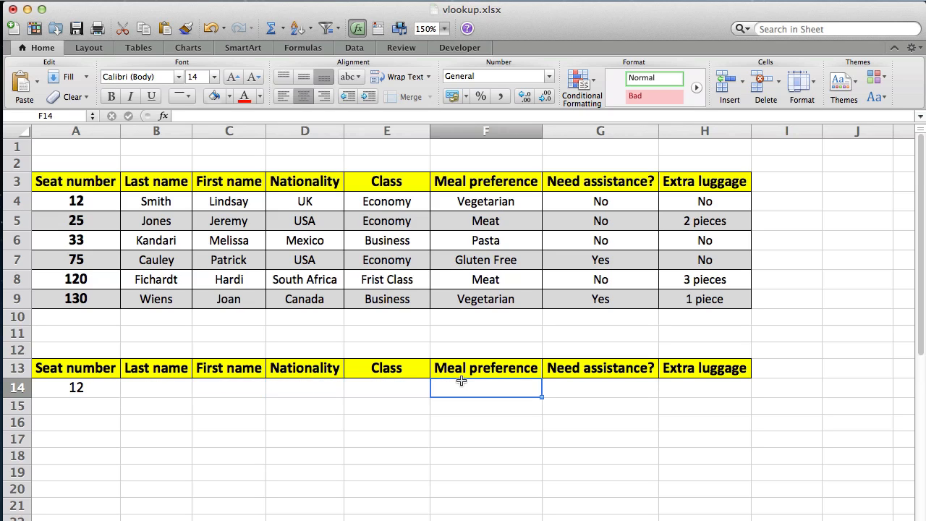
pyautogui.click(597, 387)
pyautogui.click(716, 388)
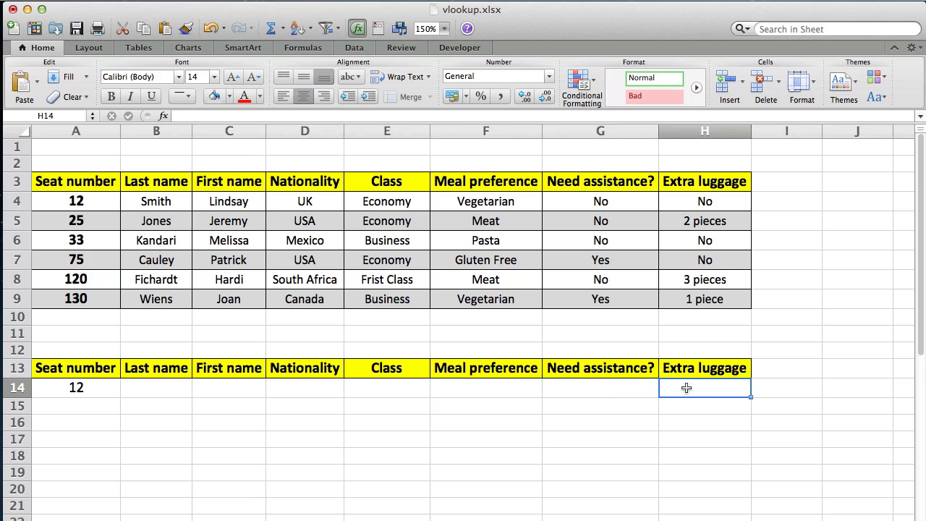
# Enter the formula =vlookup(A14,A3:H9,2) in cell B14 to look up the last name for the chosen seat.
pyautogui.click(150, 386)
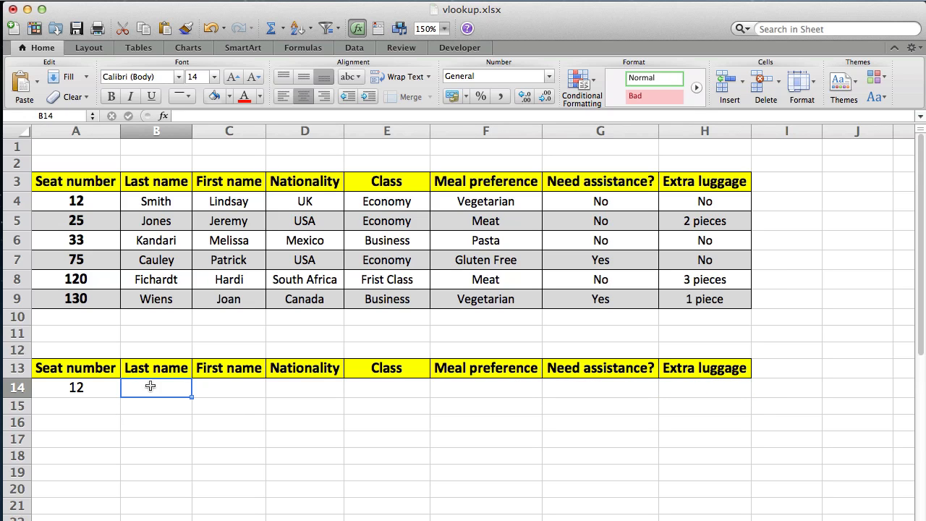
pyautogui.write('=')
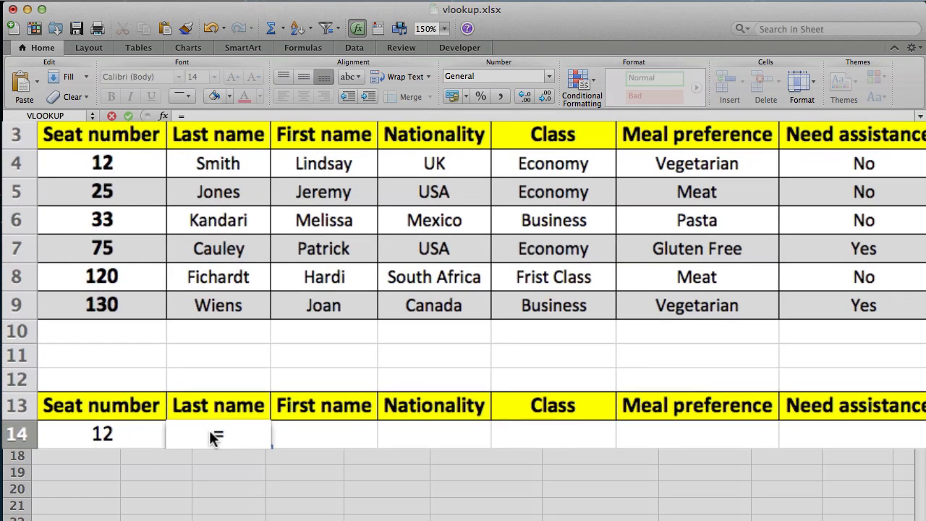
pyautogui.write('vlookup')
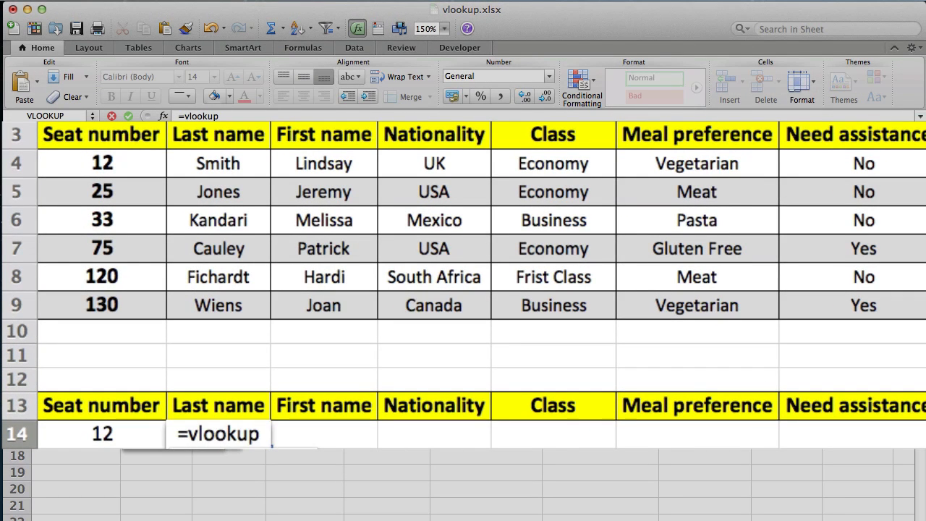
pyautogui.write('(')
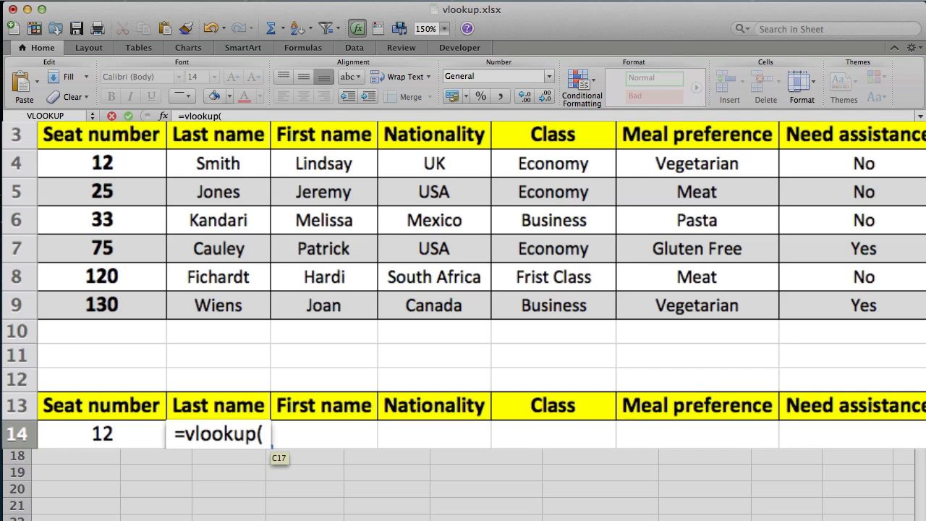
pyautogui.click(119, 432)
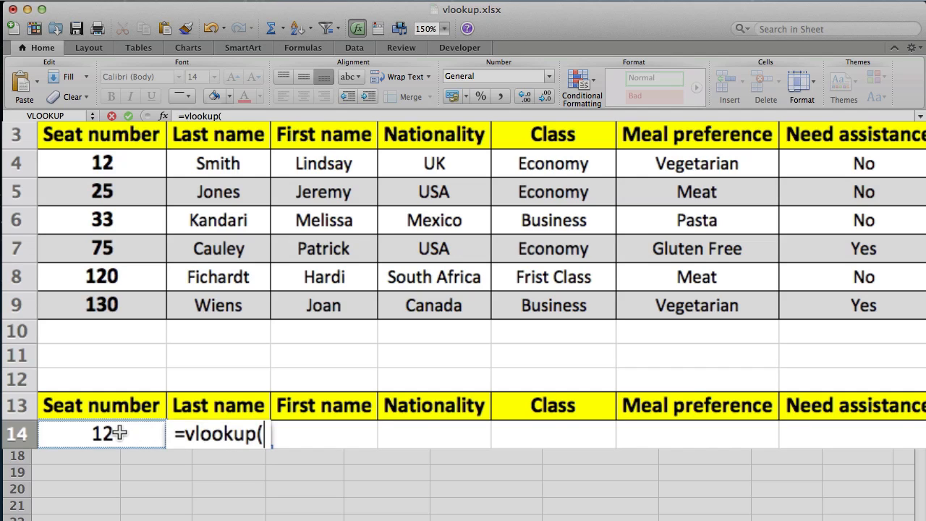
pyautogui.click(118, 432)
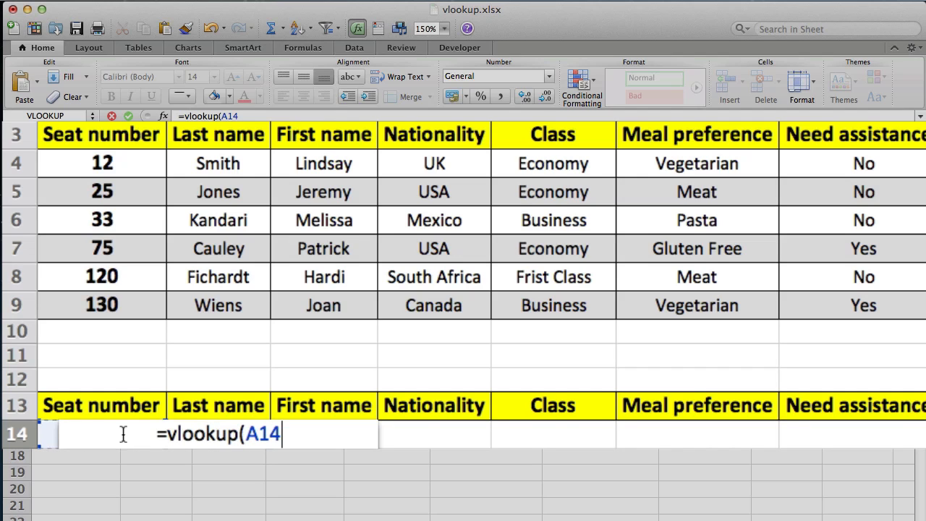
pyautogui.write(',')
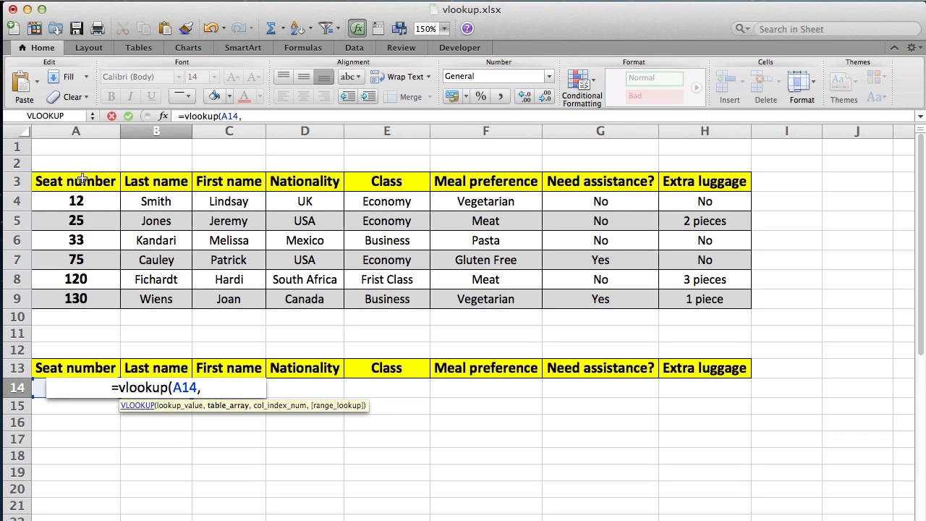
pyautogui.moveTo(78, 178); pyautogui.dragTo(707, 304)
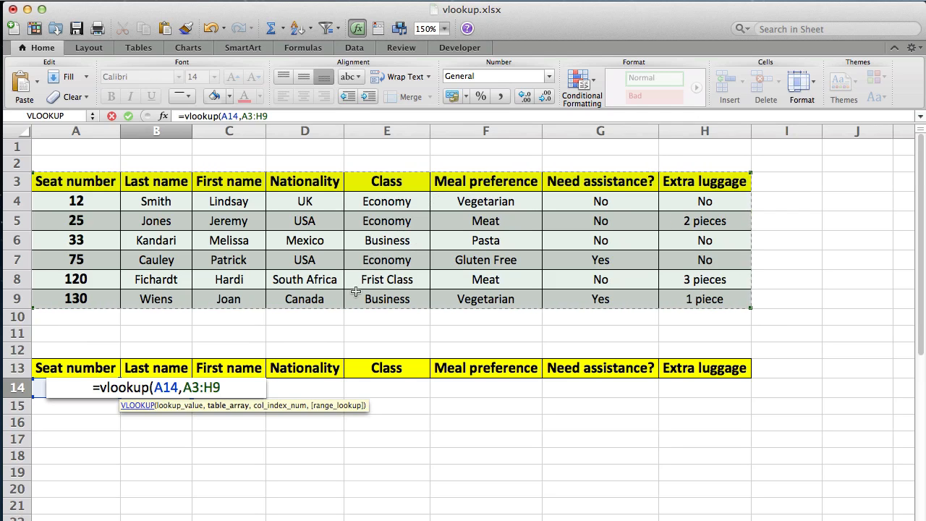
pyautogui.write(',')
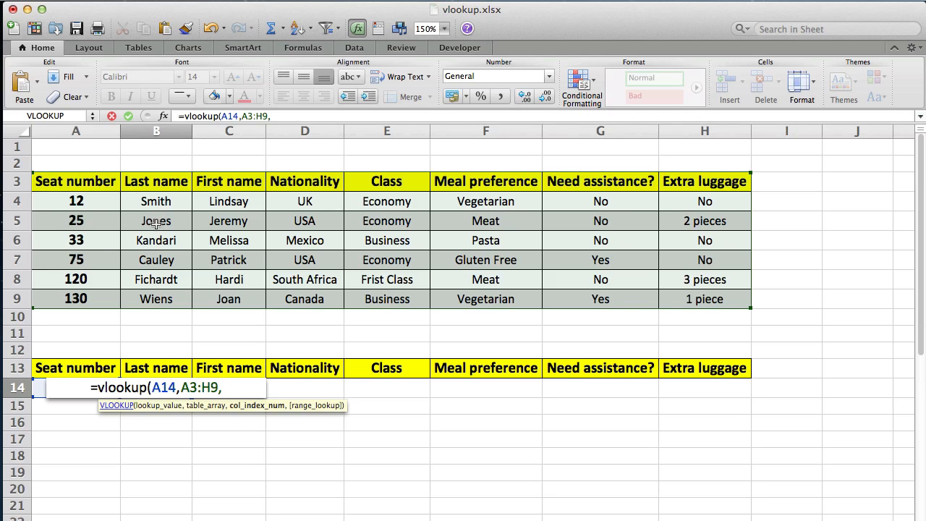
pyautogui.write('2')
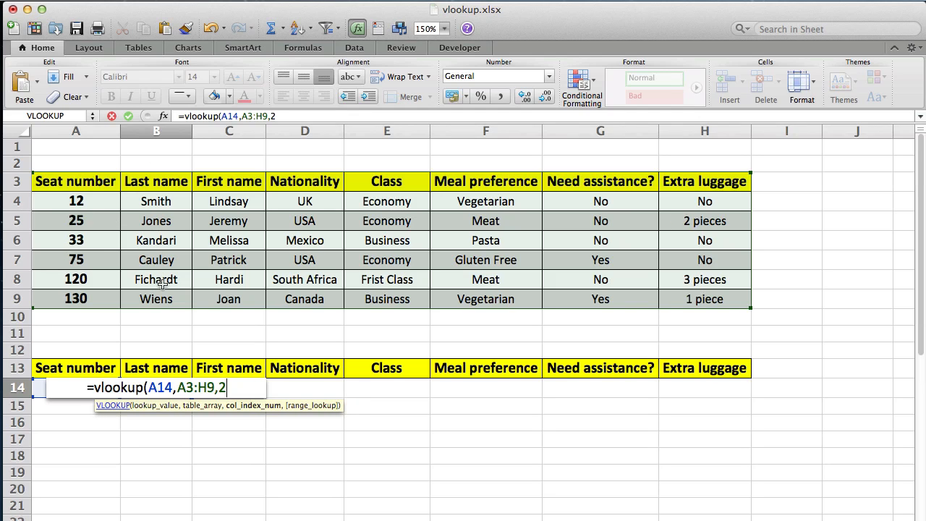
pyautogui.write(')')
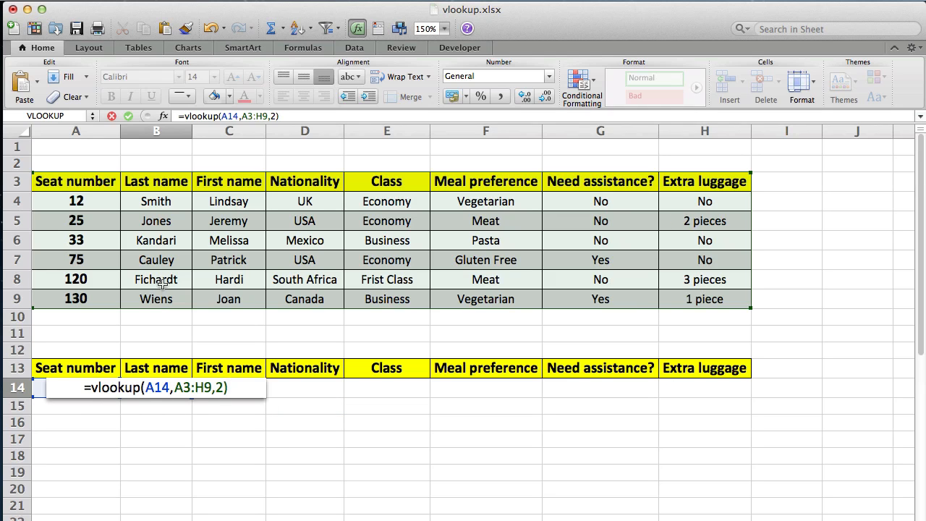
pyautogui.press('Return')
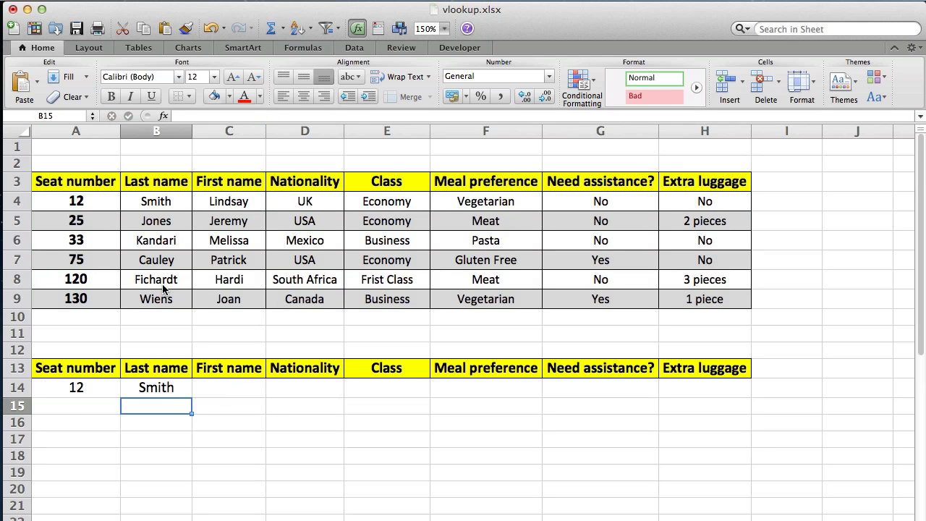
# Choose seat number 75 in cell A14 to test the last name lookup.
pyautogui.click(93, 385)
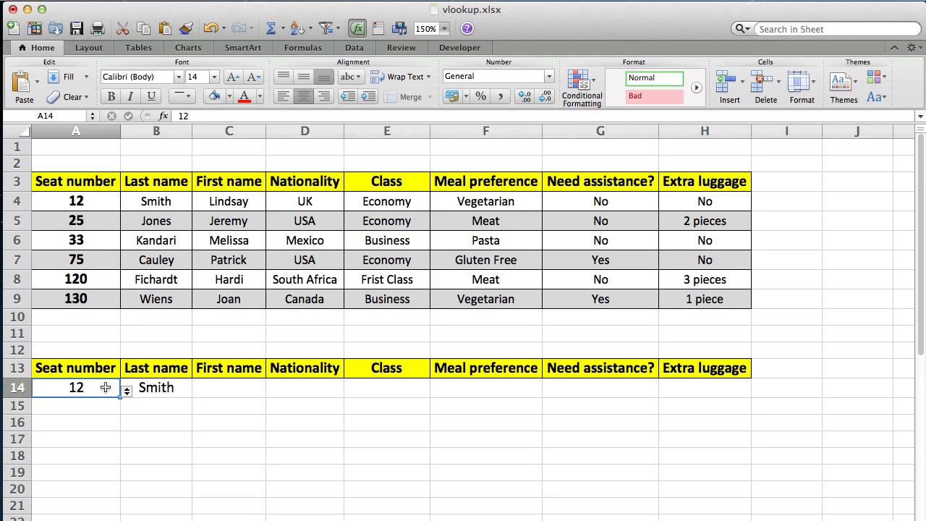
pyautogui.click(126, 393)
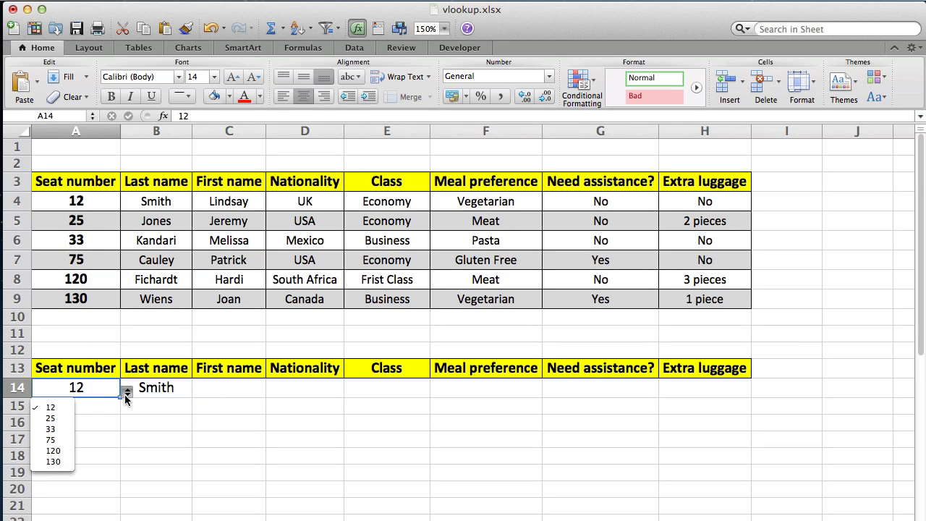
pyautogui.click(69, 439)
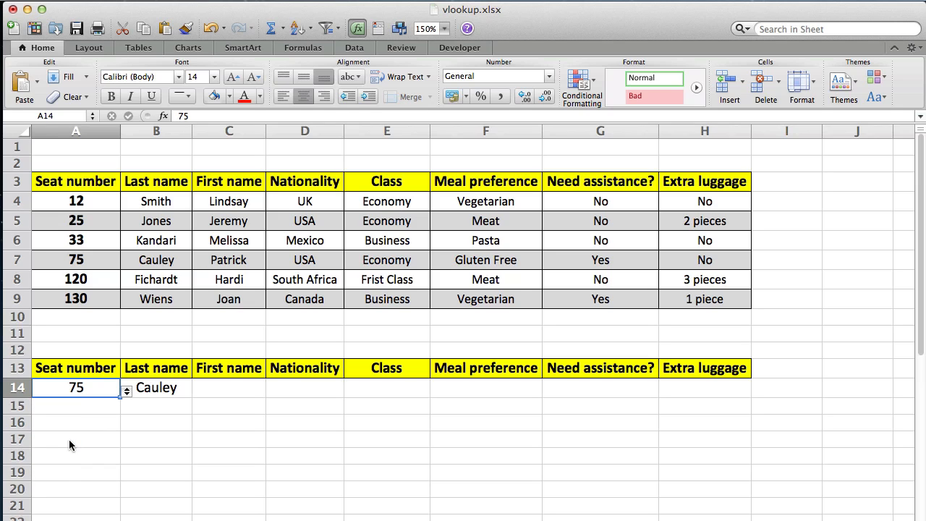
# Enter the formula =vlookup(A14,A3:H9,3) in cell C14 to look up the first name for the chosen seat.
pyautogui.click(215, 394)
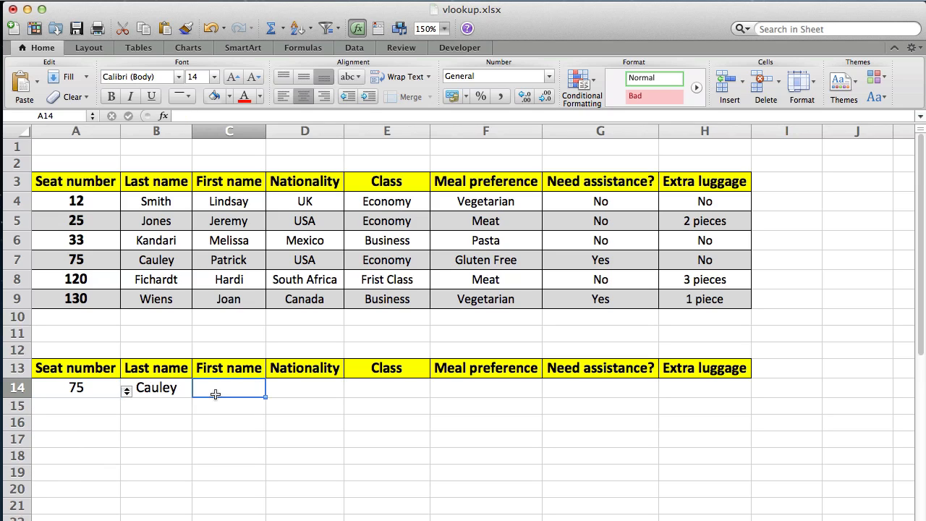
pyautogui.write('=vl')
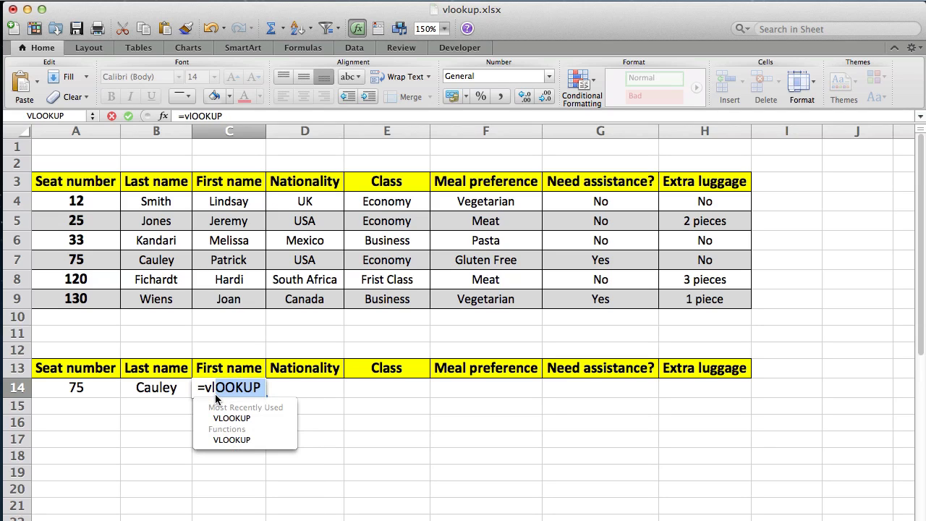
pyautogui.write('ookup')
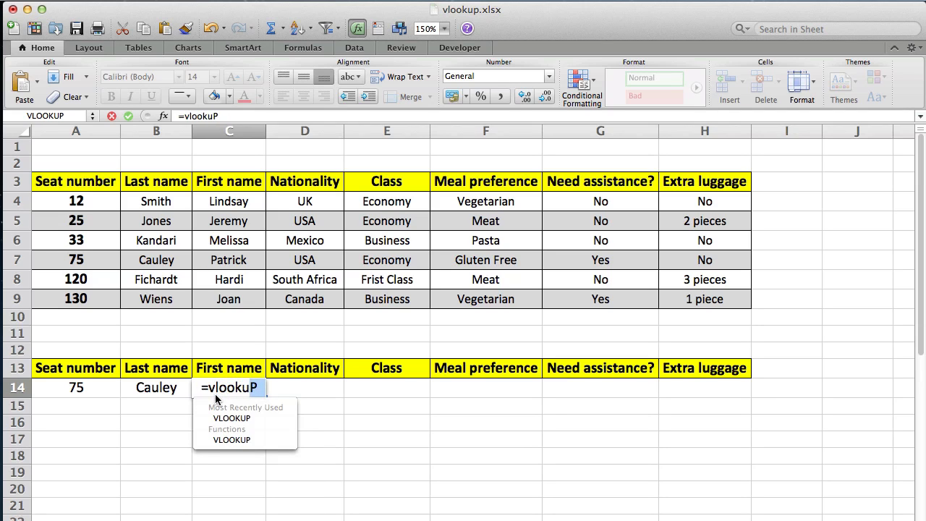
pyautogui.write('(')
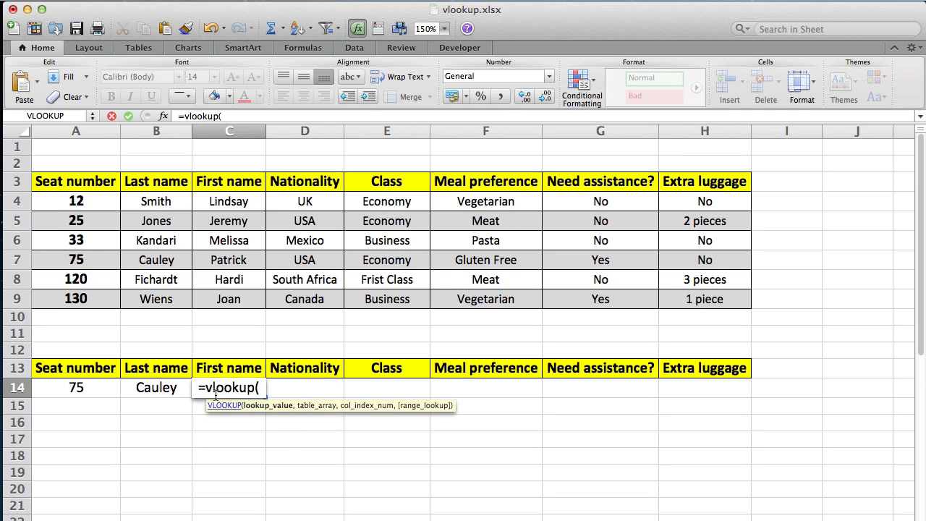
pyautogui.click(82, 388)
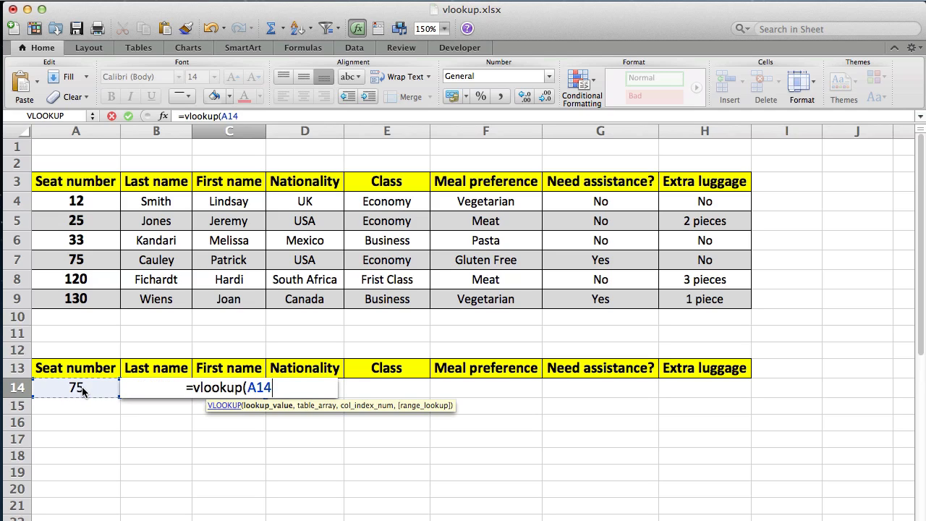
pyautogui.write(',')
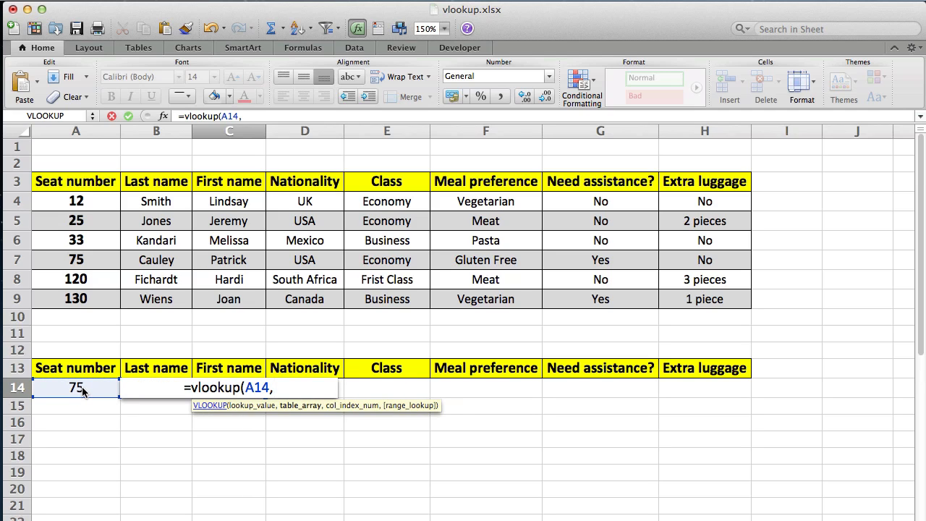
pyautogui.moveTo(92, 179); pyautogui.dragTo(735, 298)
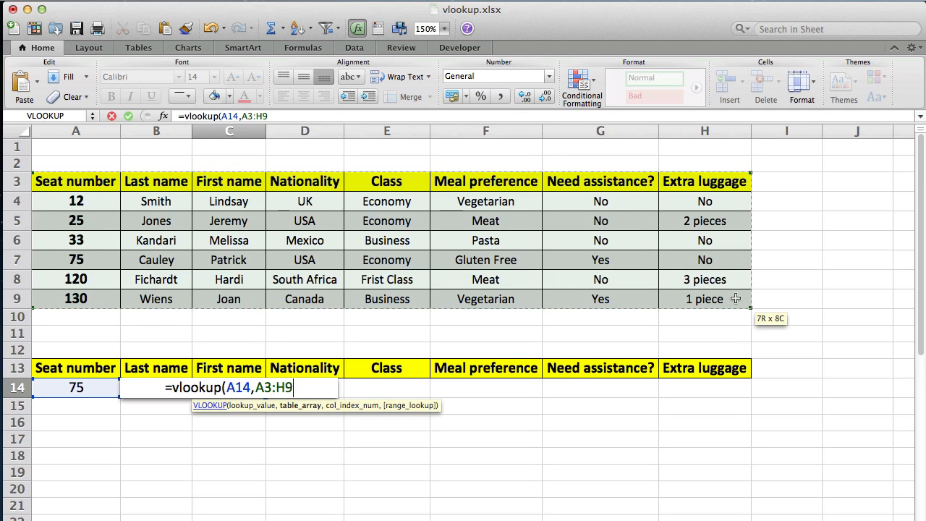
pyautogui.write(',')
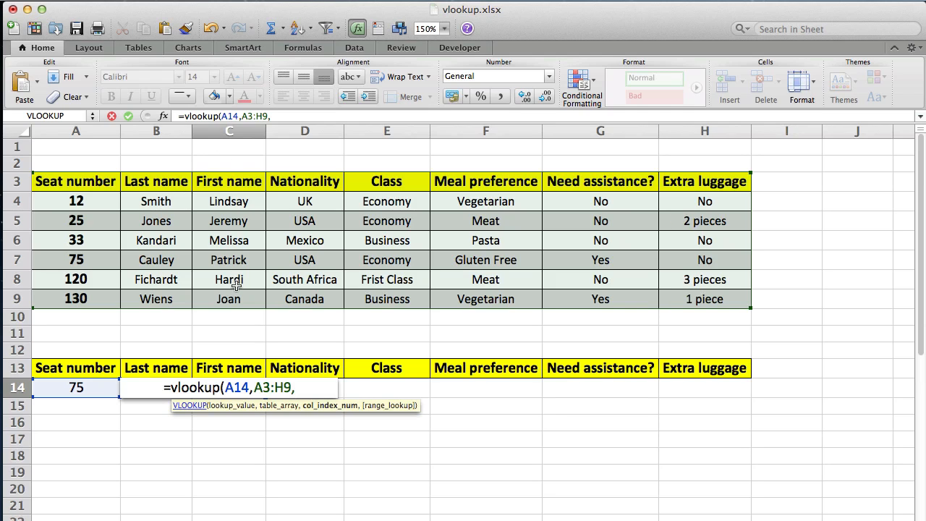
pyautogui.write('3)')
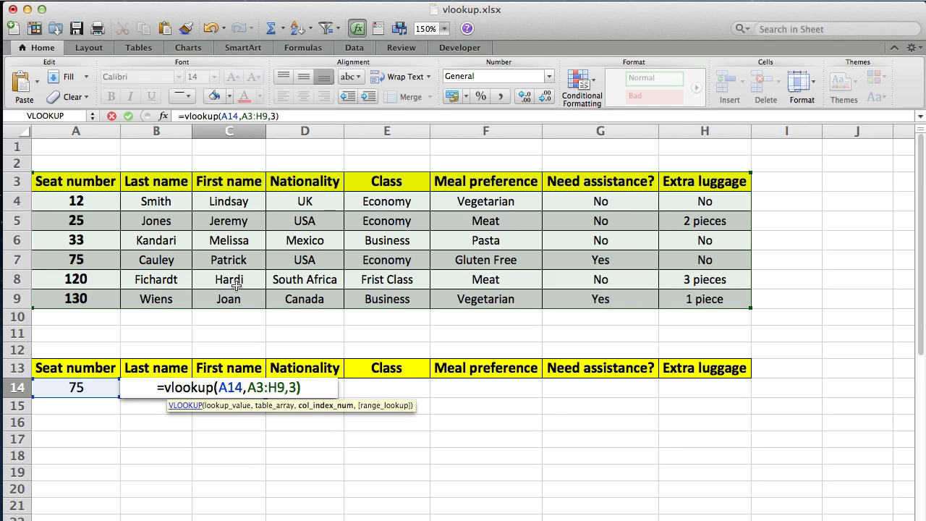
pyautogui.press('Return')
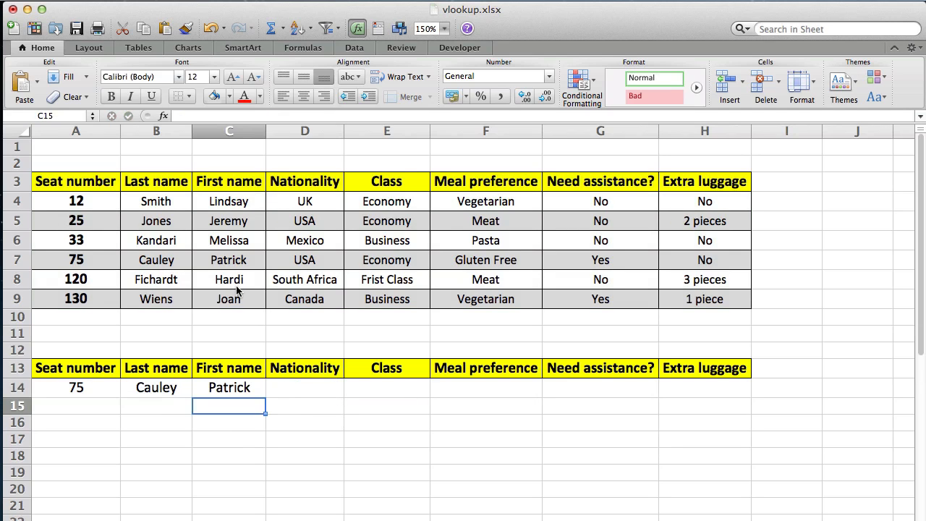
# Choose seat numbers 12, 130 and 33 one after another in cell A14 to test the name lookups.
pyautogui.click(95, 383)
pyautogui.click(126, 391)
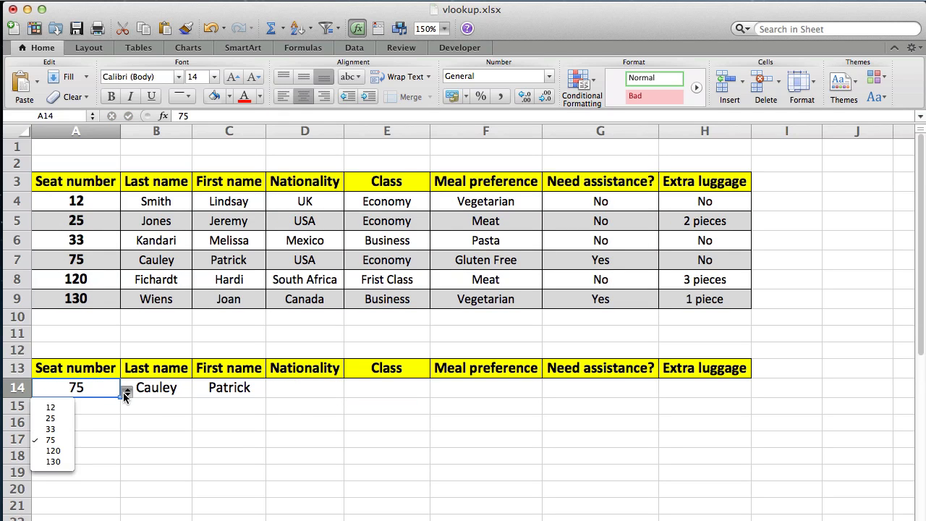
pyautogui.click(65, 410)
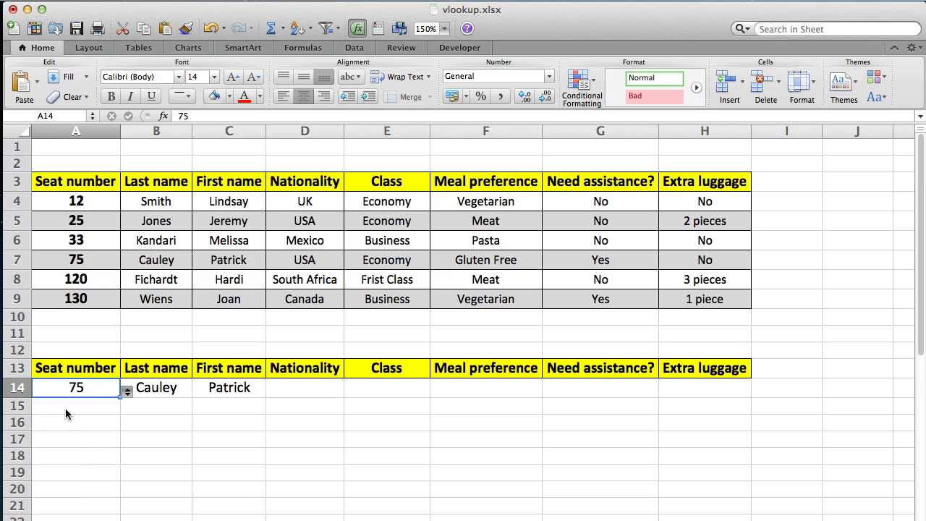
pyautogui.click(126, 391)
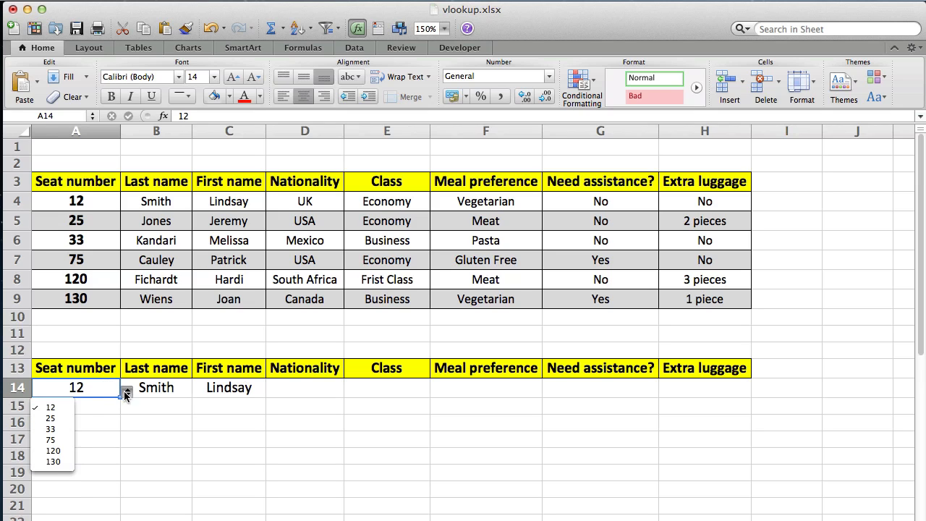
pyautogui.click(52, 461)
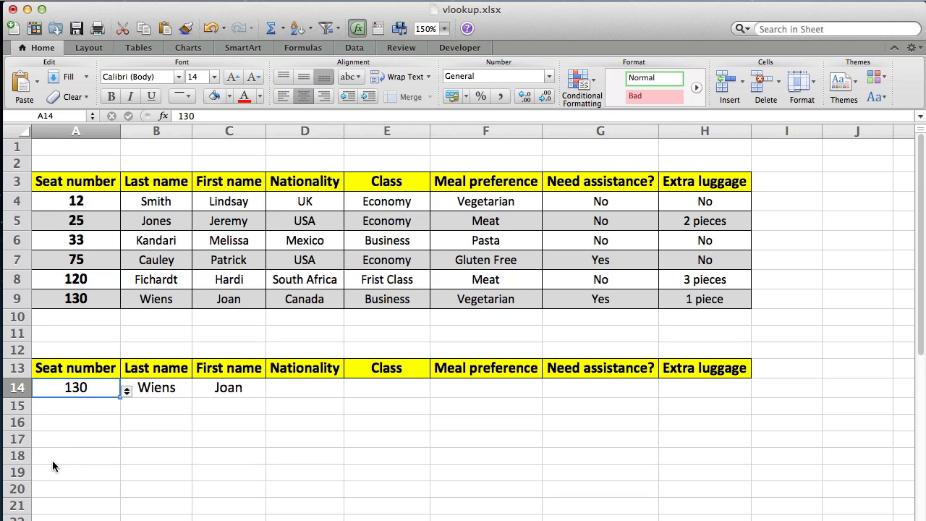
pyautogui.click(127, 391)
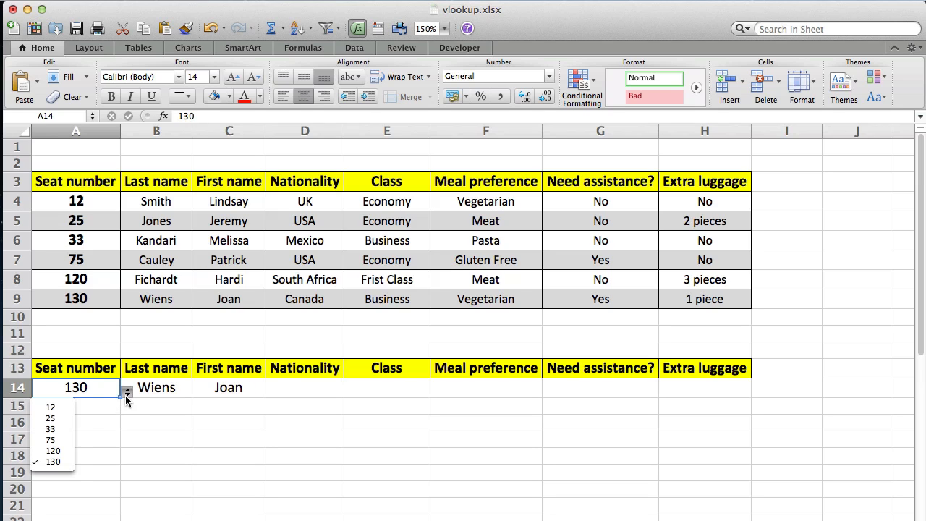
pyautogui.click(64, 429)
# Enter the formula =vlookup(A14,A3:H9,4) in cell D14 to look up the nationality for the chosen seat.
pyautogui.click(290, 389)
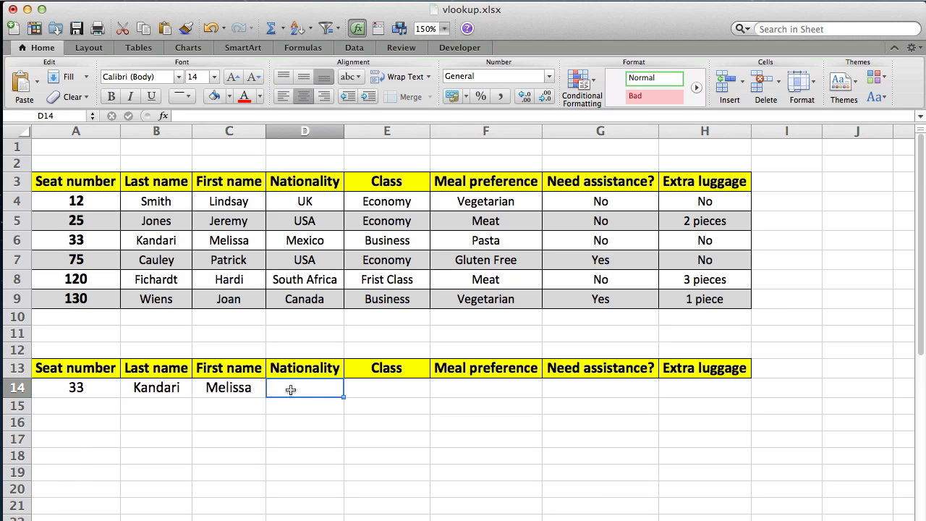
pyautogui.write('=')
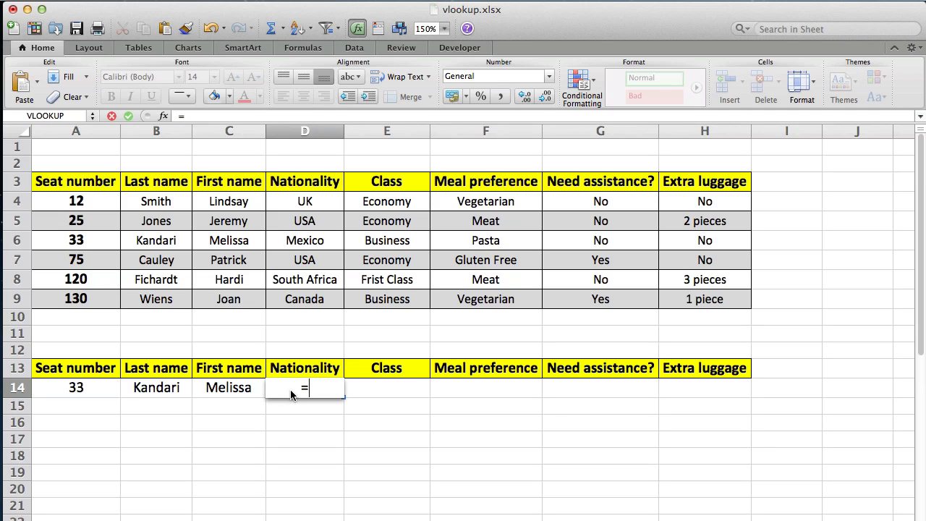
pyautogui.write('vlook')
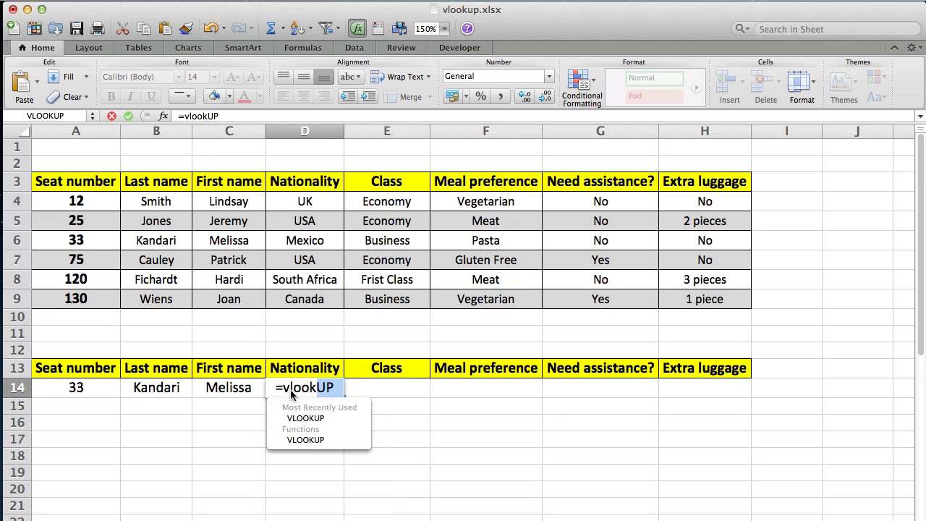
pyautogui.write('up(')
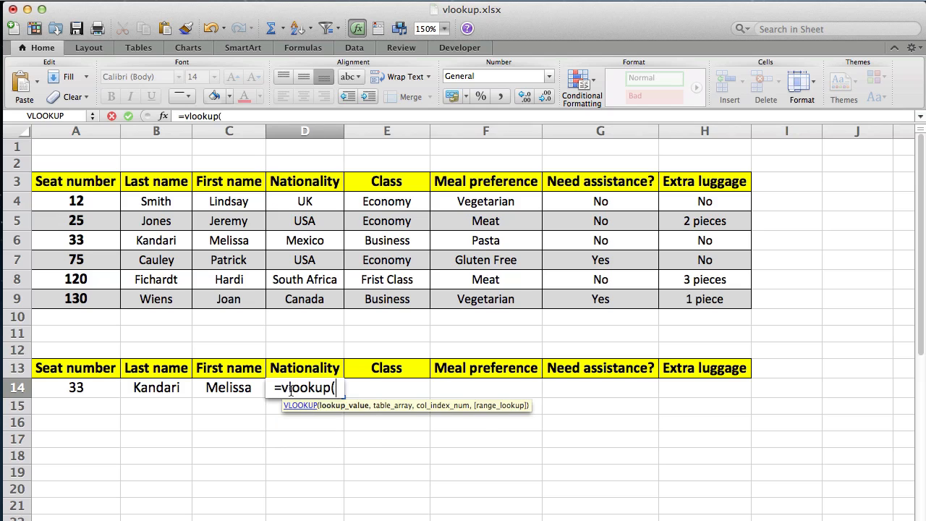
pyautogui.click(112, 390)
pyautogui.write(',')
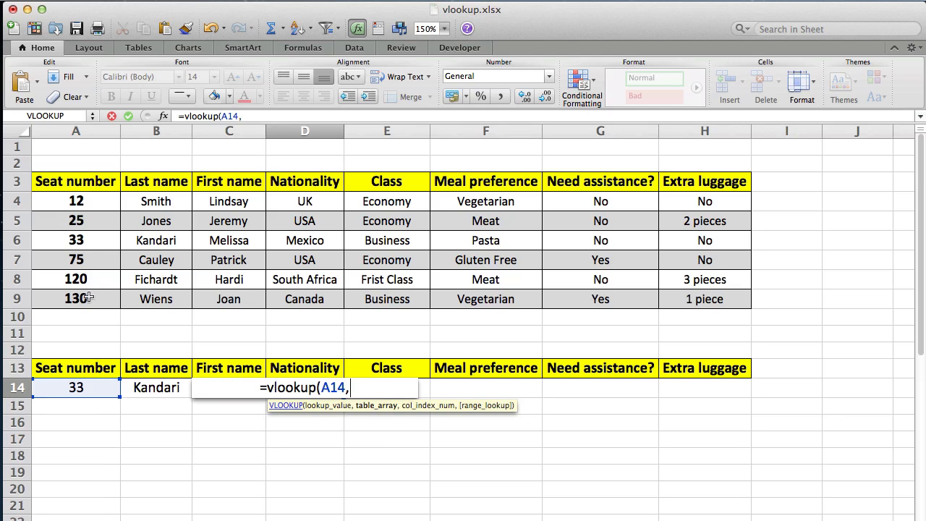
pyautogui.moveTo(69, 182); pyautogui.dragTo(692, 297)
pyautogui.write(',4)')
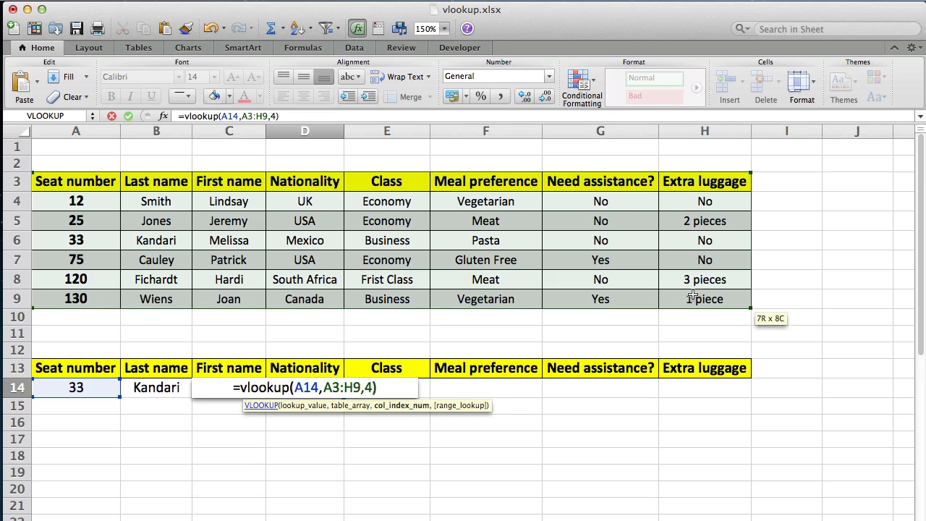
pyautogui.press('Return')
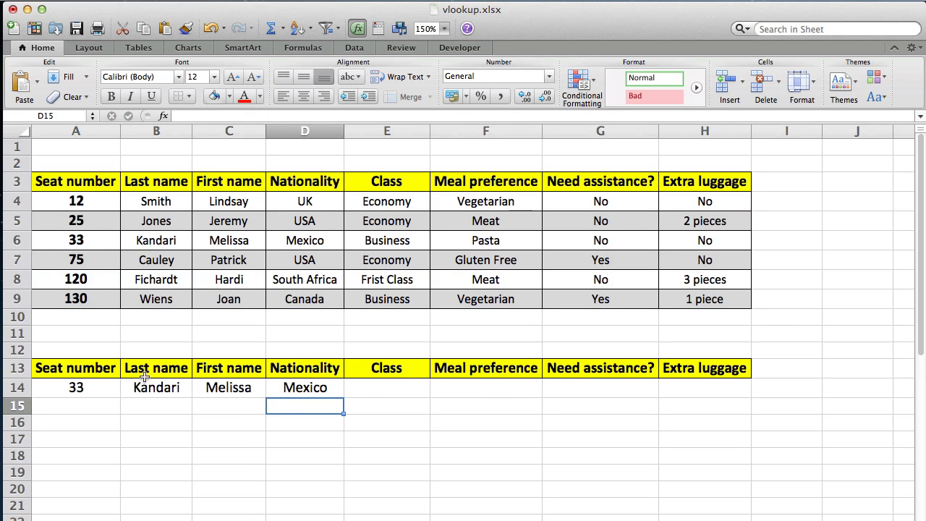
# Choose seat number 25 in cell A14 to test the nationality lookup.
pyautogui.click(107, 387)
pyautogui.click(127, 391)
pyautogui.click(67, 417)
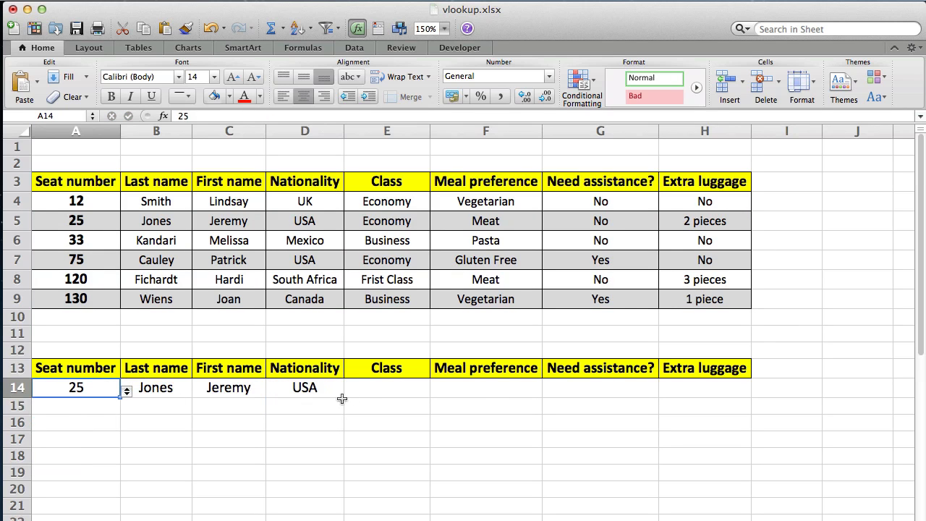
# Enter the formula =vlookup(A14,A3:H9,5) in cell E14 to look up the class for the chosen seat.
pyautogui.click(365, 394)
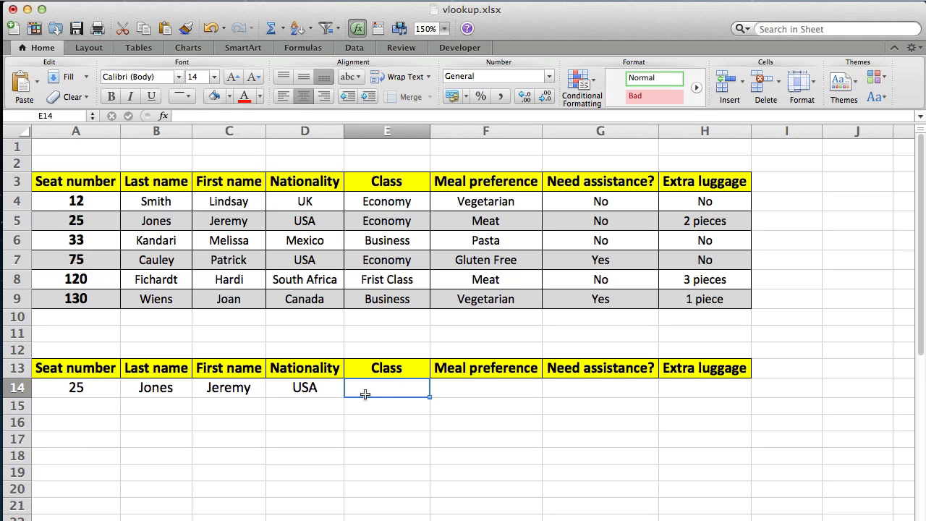
pyautogui.write('=vlookup(')
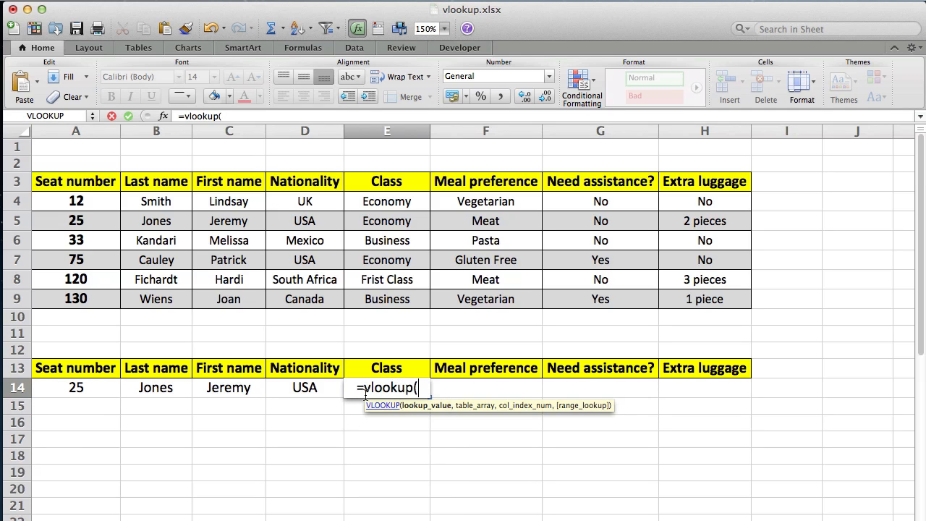
pyautogui.click(88, 384)
pyautogui.write(',')
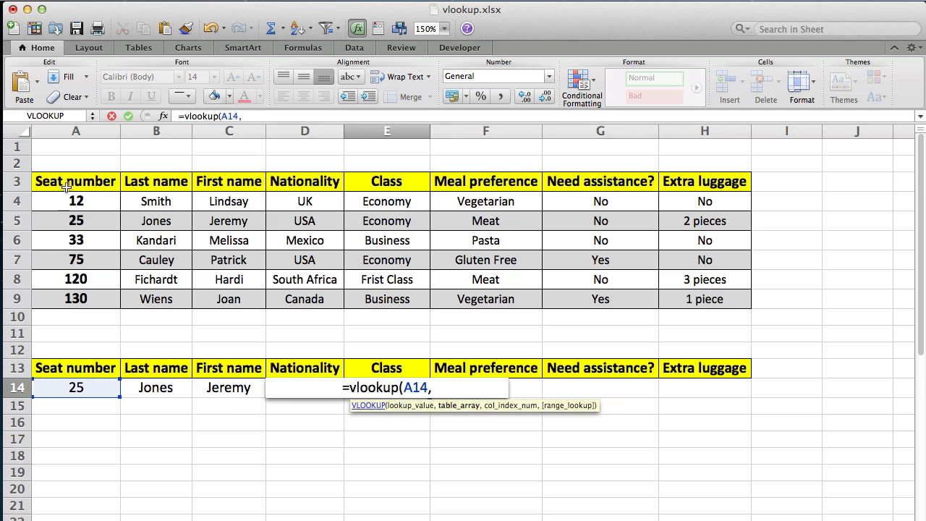
pyautogui.moveTo(67, 187); pyautogui.dragTo(681, 302)
pyautogui.write(',')
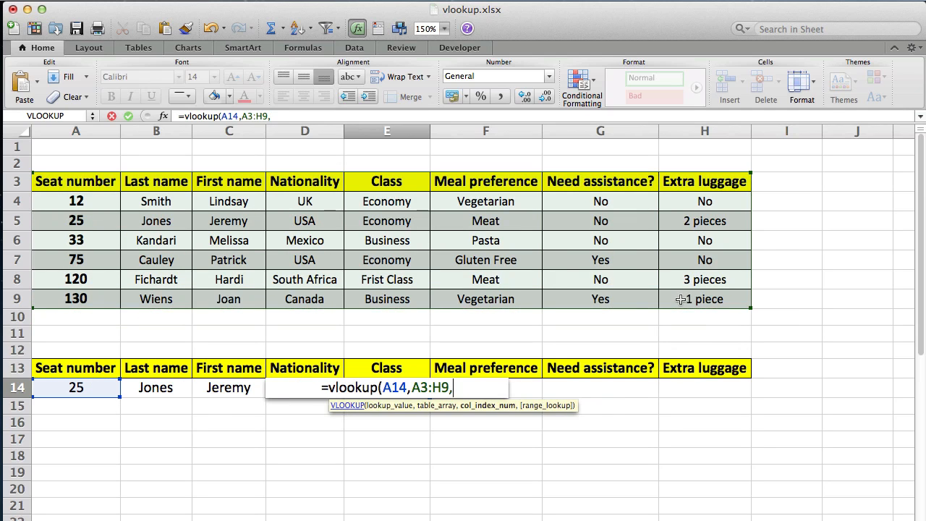
pyautogui.write('5)')
pyautogui.press('Return')
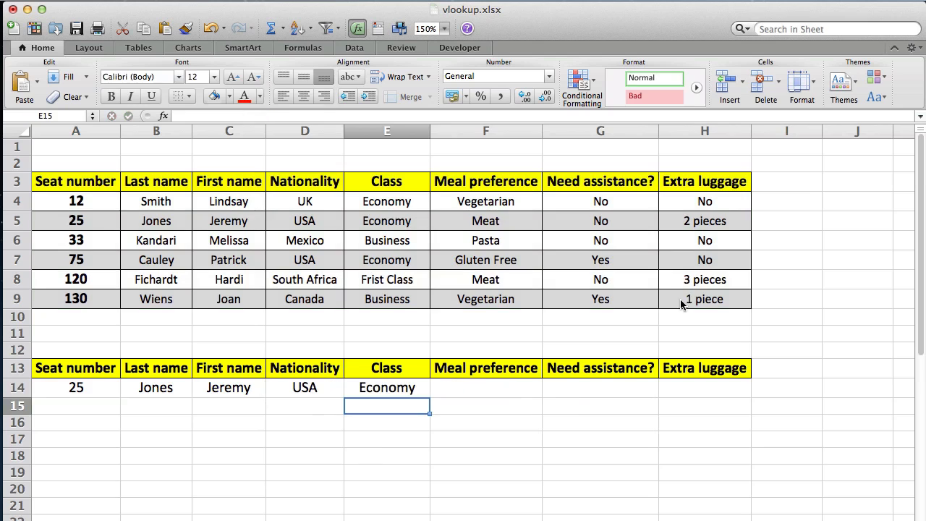
# Enter the formula =vlookup(A14,A3:H9,5) in cell F14 under Meal preference.
pyautogui.click(496, 381)
pyautogui.write('=vl')
pyautogui.write('ookup(')
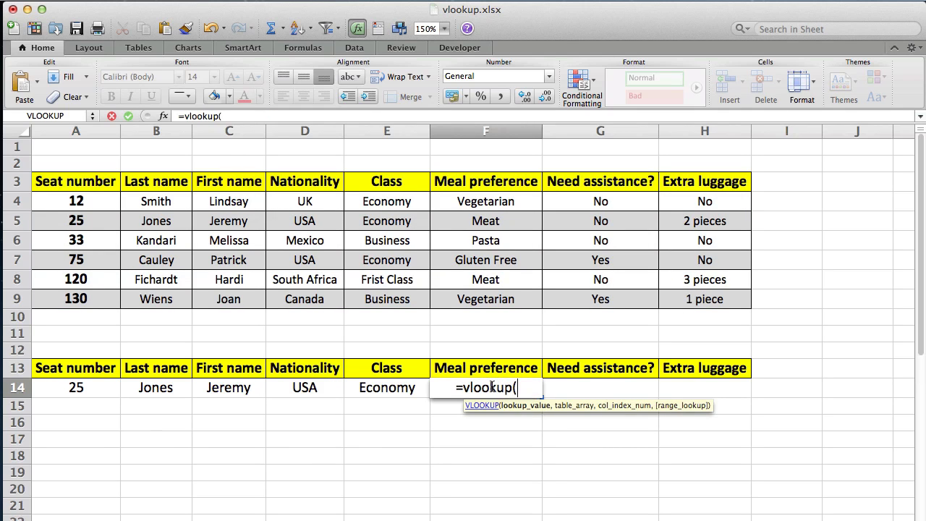
pyautogui.click(98, 394)
pyautogui.write(',')
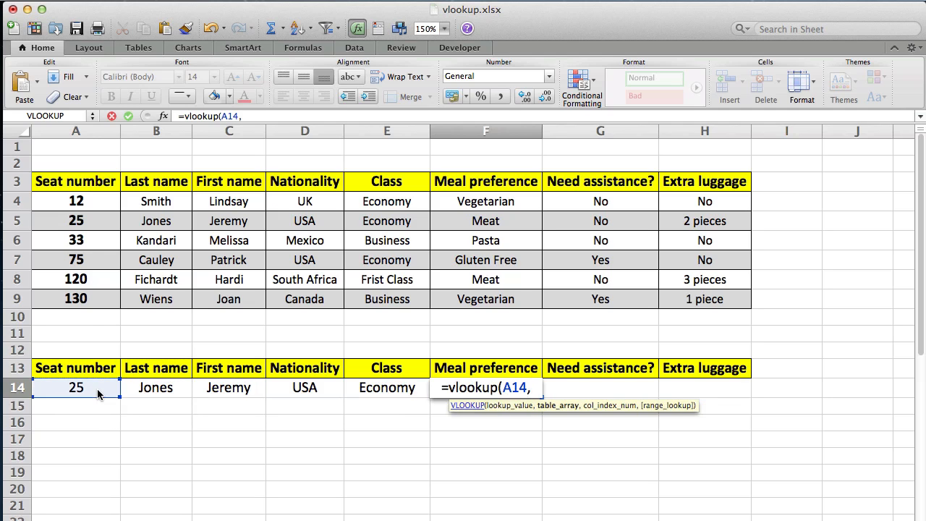
pyautogui.moveTo(63, 180); pyautogui.dragTo(684, 300)
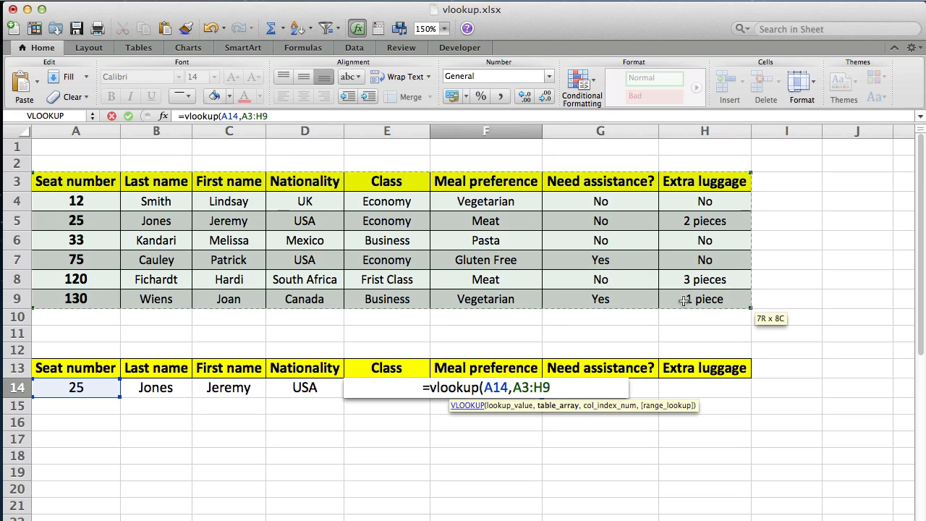
pyautogui.write(',')
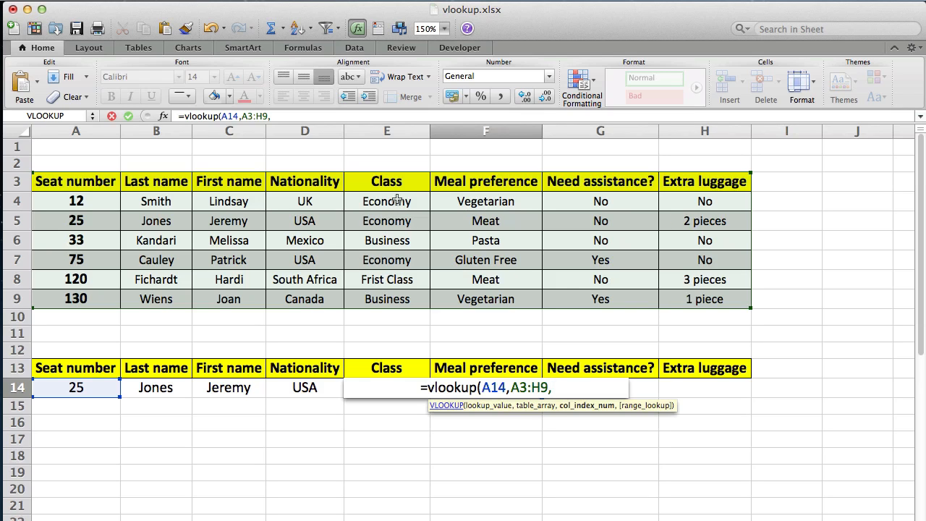
pyautogui.write('5)')
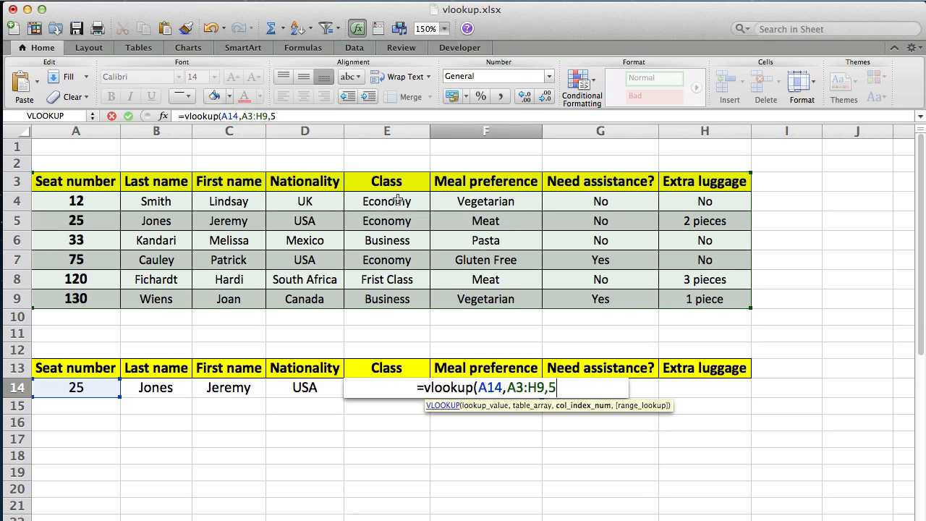
pyautogui.press('Return')
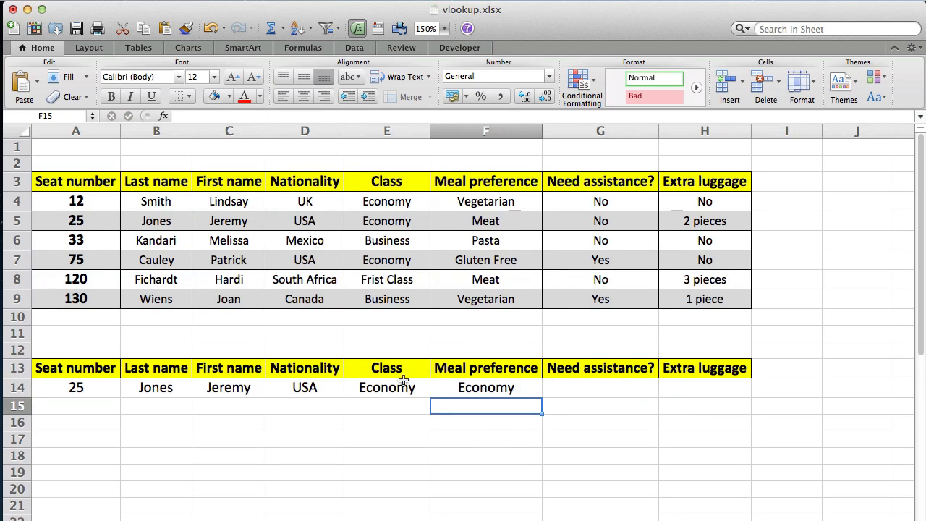
# Set the column index of the VLOOKUP formula in cell F14 to 6 so it looks up the meal preference.
pyautogui.click(464, 384)
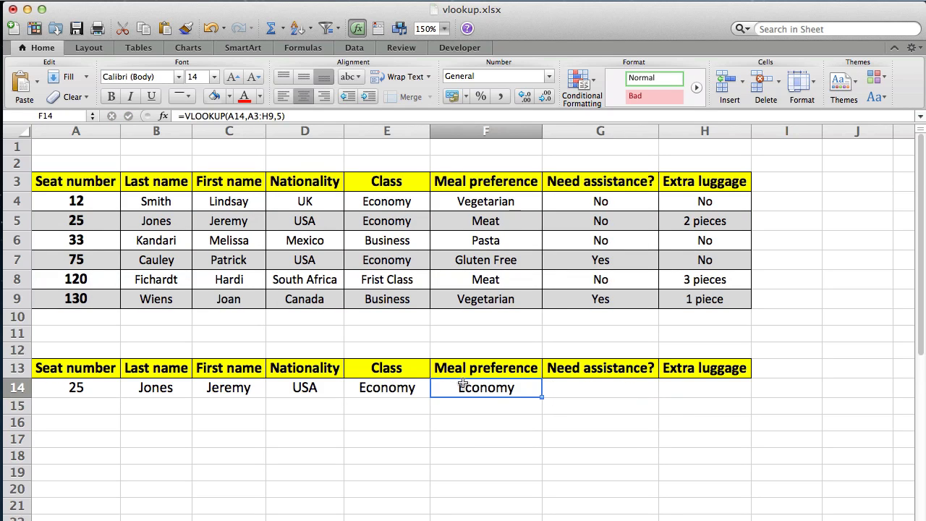
pyautogui.click(411, 388)
pyautogui.click(439, 391)
pyautogui.click(283, 116)
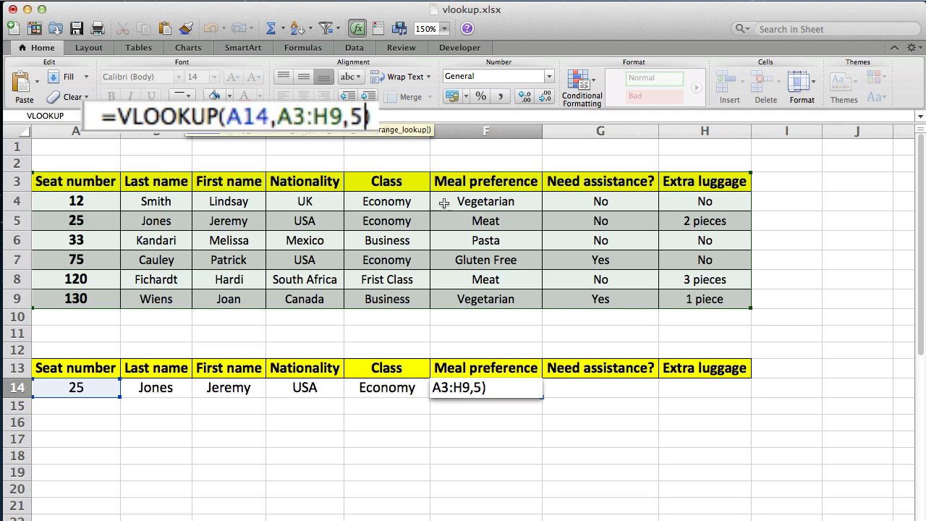
pyautogui.press('BackSpace')
pyautogui.write('6')
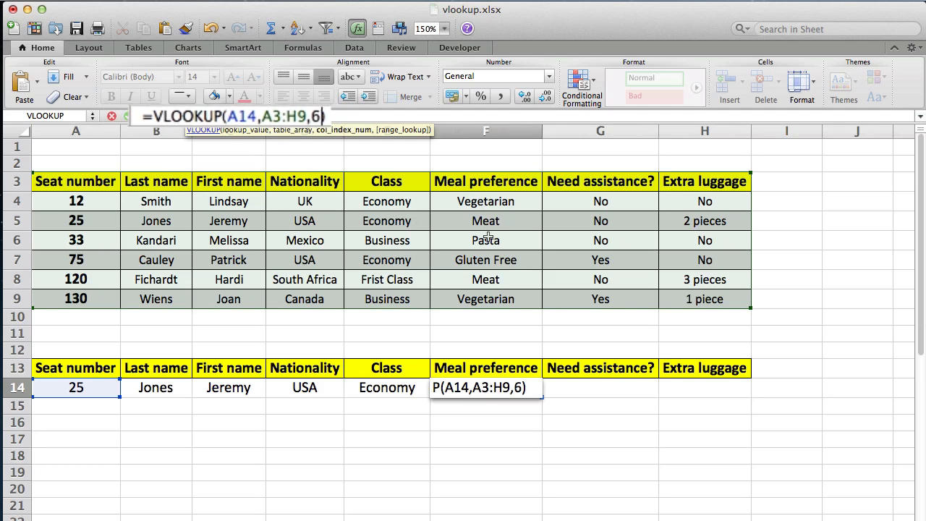
pyautogui.press('Return')
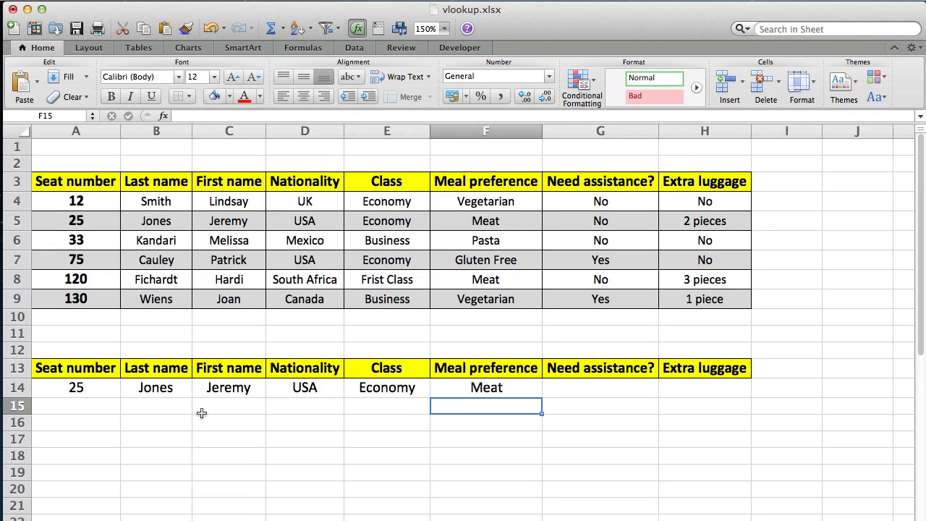
# Enter the formula =vlookup(A14,A3:H9,7) in cell G14 to look up whether the passenger needs assistance.
pyautogui.click(572, 389)
pyautogui.write('=')
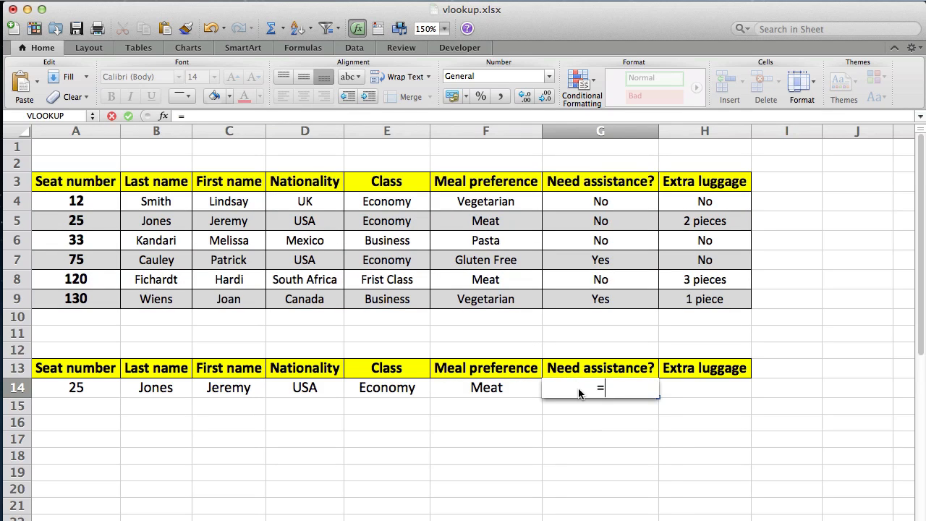
pyautogui.write('vlookup(')
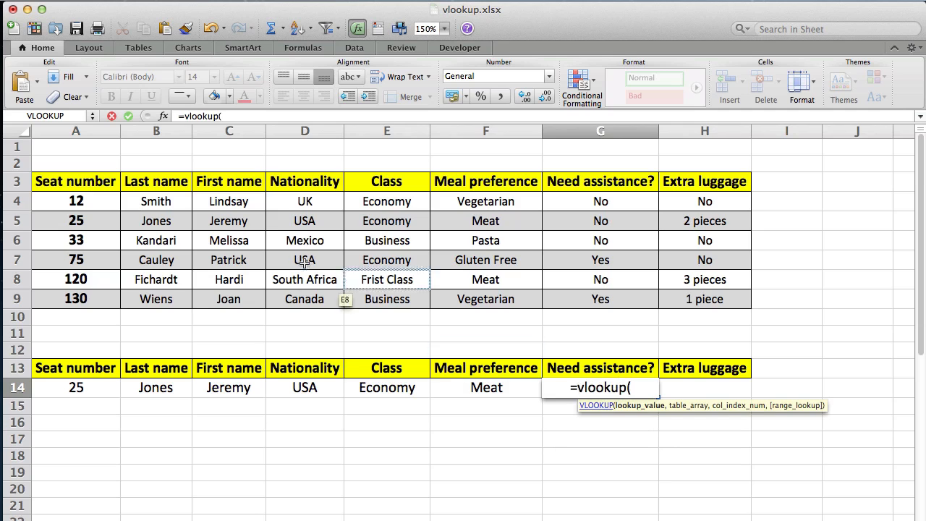
pyautogui.click(88, 387)
pyautogui.write(',')
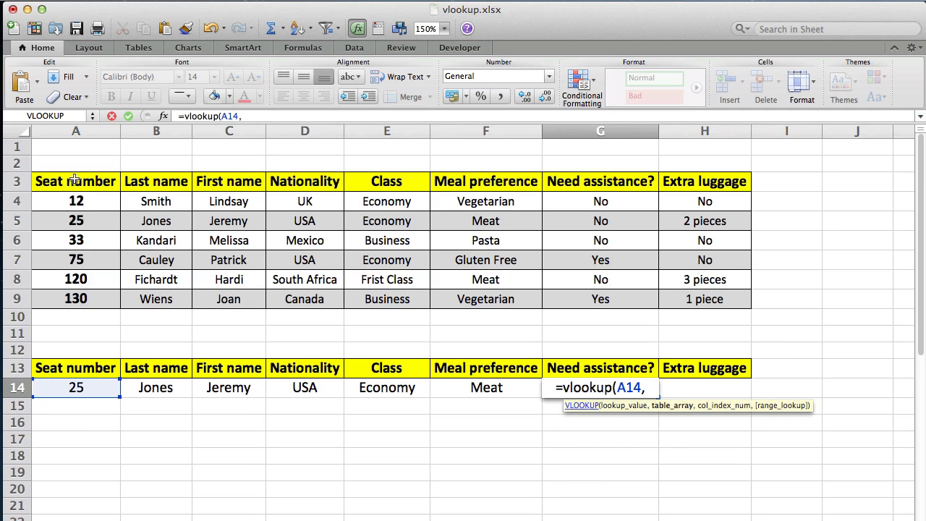
pyautogui.moveTo(74, 181); pyautogui.dragTo(709, 293)
pyautogui.write(',')
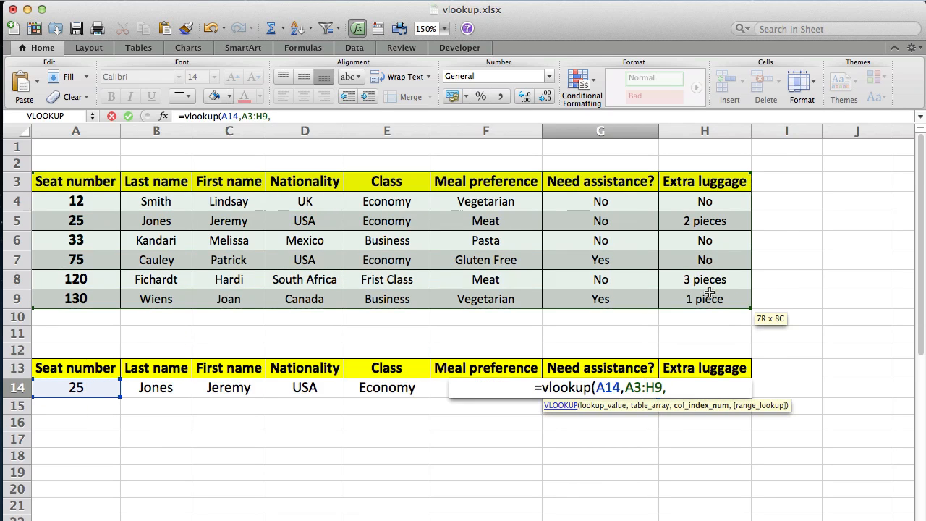
pyautogui.write('7)')
pyautogui.press('Return')
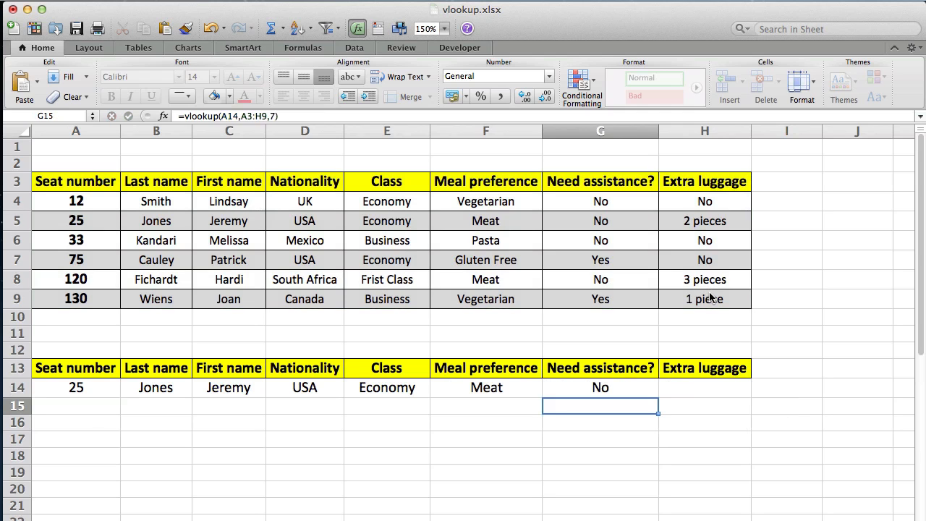
# Enter the formula =vlookup(A14,A3:H9,8) in cell H14 to look up the extra luggage for the chosen seat.
pyautogui.click(701, 387)
pyautogui.write('=')
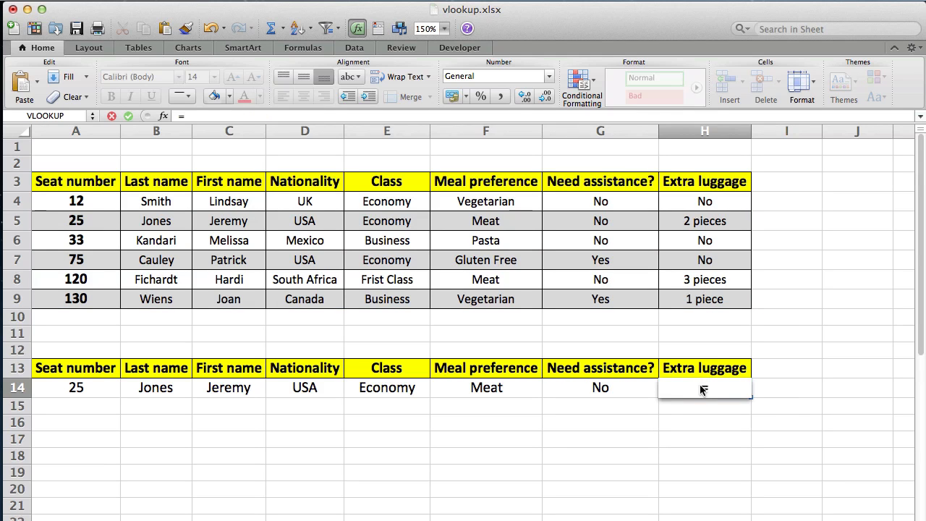
pyautogui.write('vlookup')
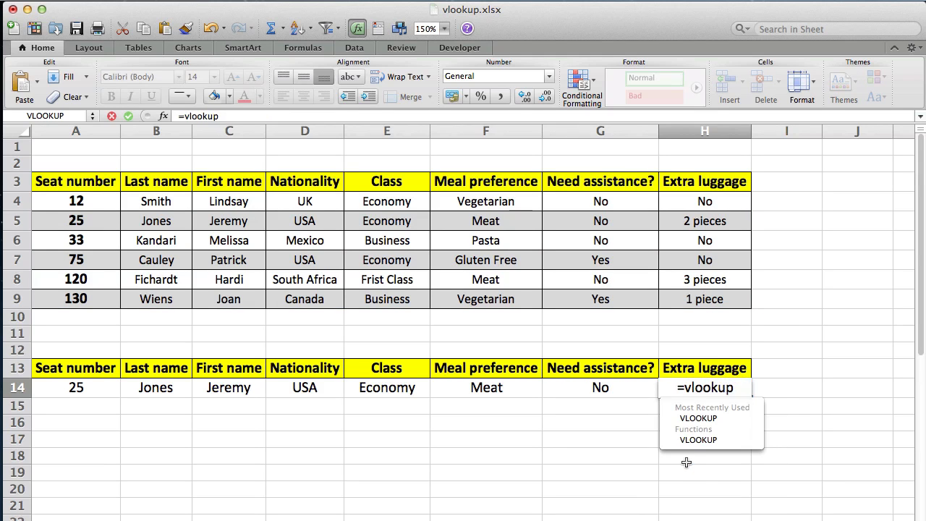
pyautogui.write('(')
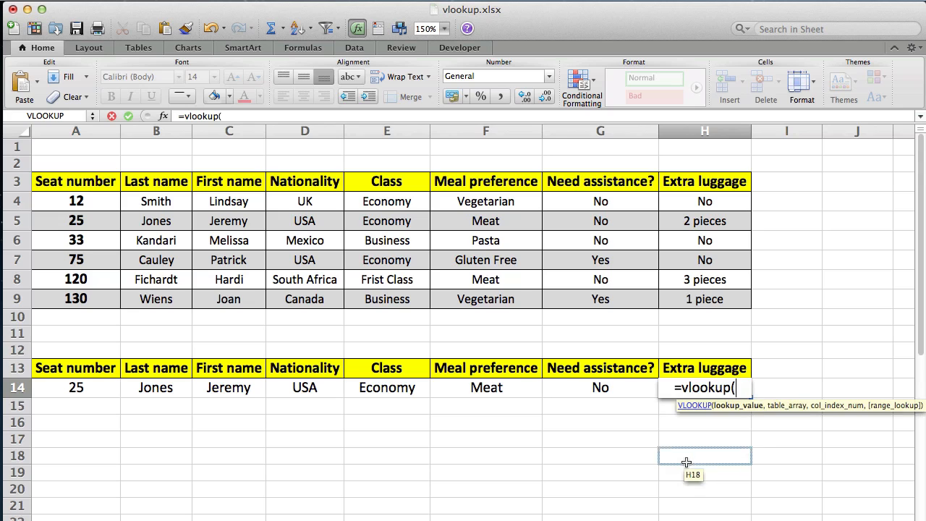
pyautogui.click(112, 388)
pyautogui.write(',')
pyautogui.moveTo(41, 186); pyautogui.dragTo(686, 308)
pyautogui.write(',')
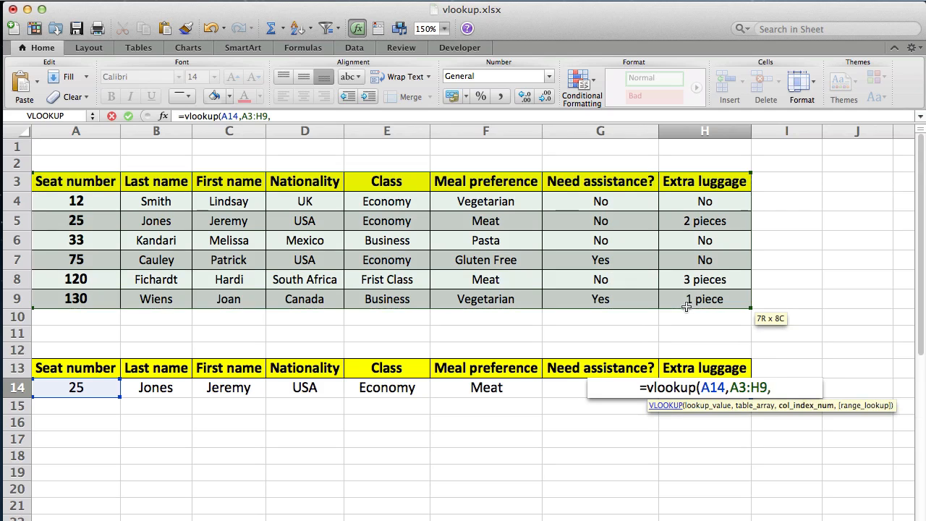
pyautogui.write('8')
pyautogui.press('Return')
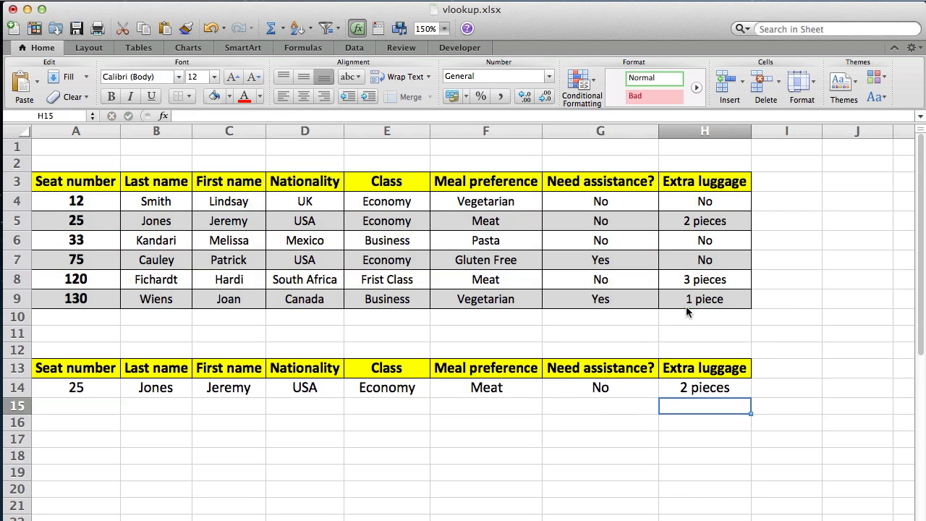
# Choose seat number 75 and then 120 in cell A14 to test the lookup formulas across row 14.
pyautogui.click(109, 391)
pyautogui.click(126, 391)
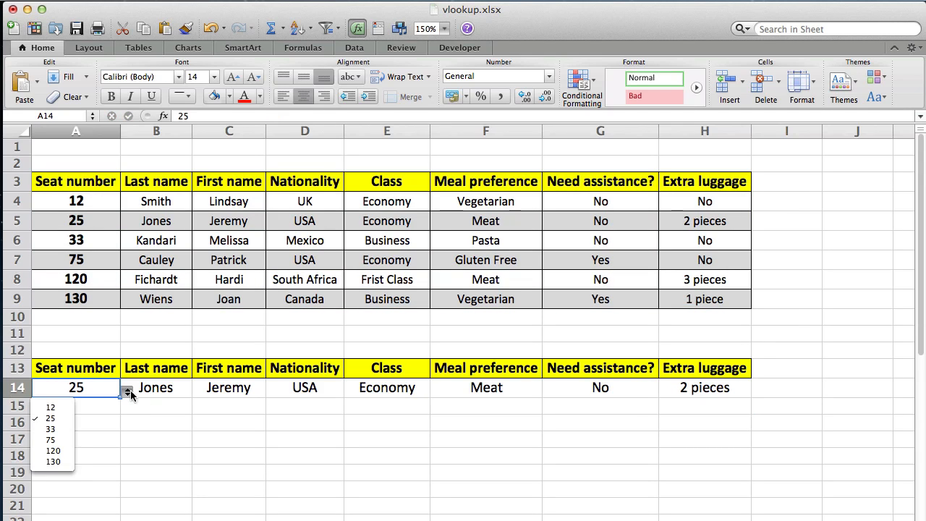
pyautogui.click(63, 439)
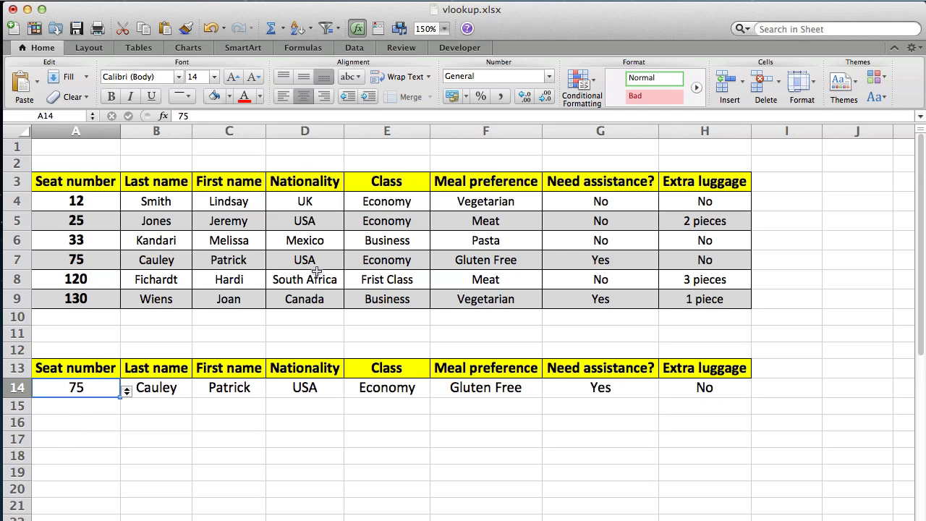
pyautogui.click(127, 391)
pyautogui.click(69, 452)
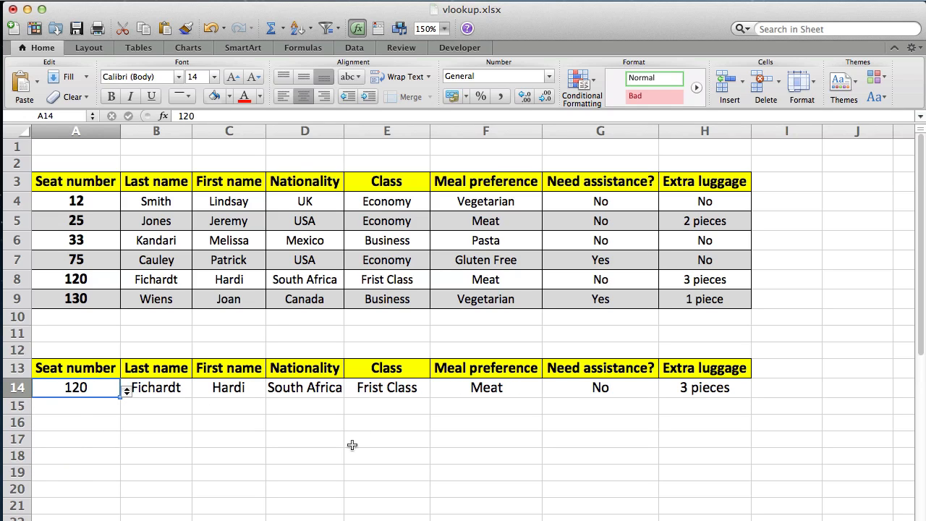
# Switch the seat number in cell A14 to 25.
pyautogui.doubleClick(376, 279)
pyautogui.click(116, 388)
pyautogui.click(129, 389)
pyautogui.click(68, 412)
# Correct the misspelled class for seat 120 in cell E8 to First Class.
pyautogui.doubleClick(371, 280)
pyautogui.press('BackSpace')
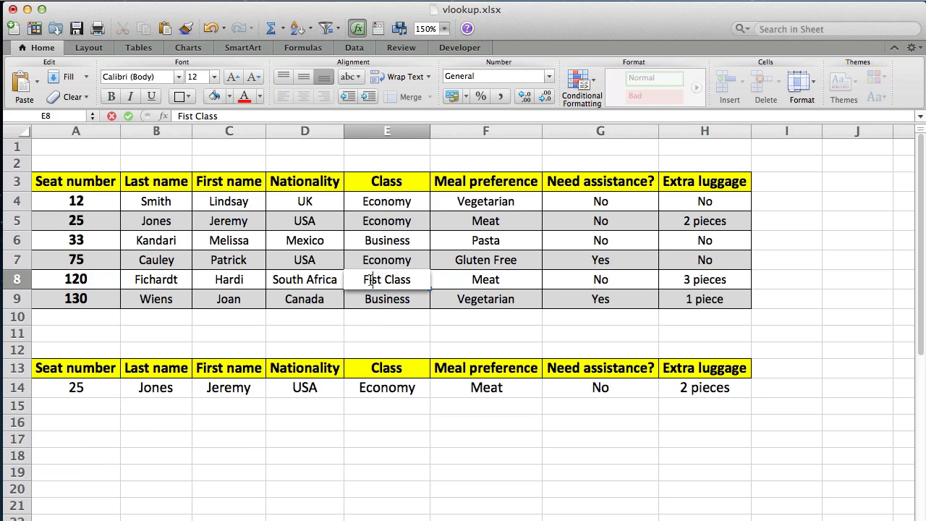
pyautogui.press('Right')
pyautogui.write('r')
pyautogui.press('Return')
# Choose seat number 120 in cell A14 to check that row 14 picks up the corrected class.
pyautogui.click(72, 394)
pyautogui.click(125, 391)
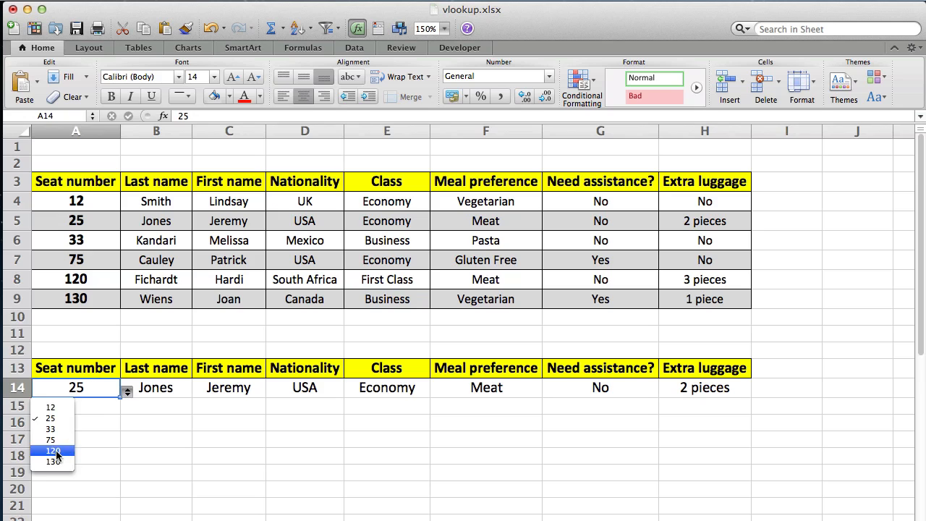
pyautogui.click(56, 450)
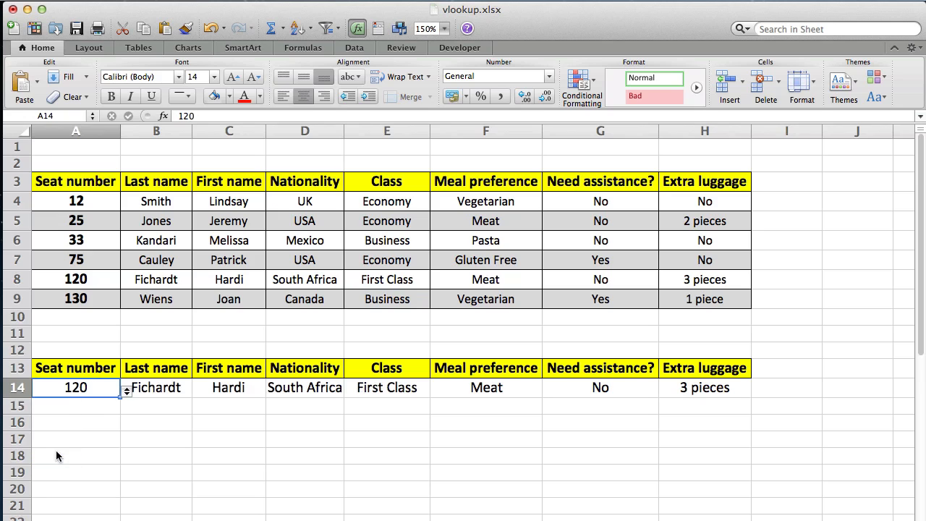
# Change the Need assistance? entry for seat 12 in cell G4 to Yes.
pyautogui.click(590, 206)
pyautogui.write('Yes')
pyautogui.press('Return')
# Choose seat number 12 in cell A14 to check that the lookup row reflects the edited assistance entry.
pyautogui.click(116, 389)
pyautogui.click(127, 390)
pyautogui.click(70, 408)
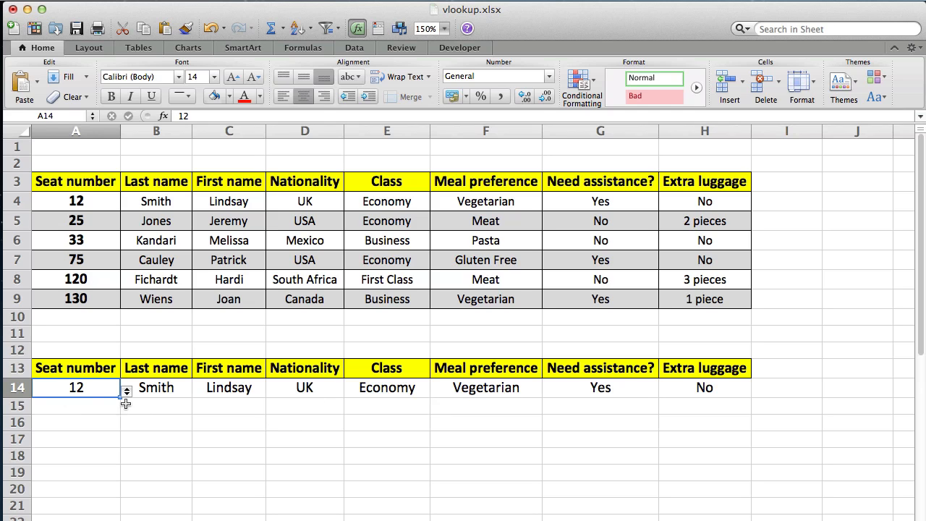
# Apply borders to all cells of the lookup row A14:H14.
pyautogui.moveTo(106, 393); pyautogui.dragTo(694, 394)
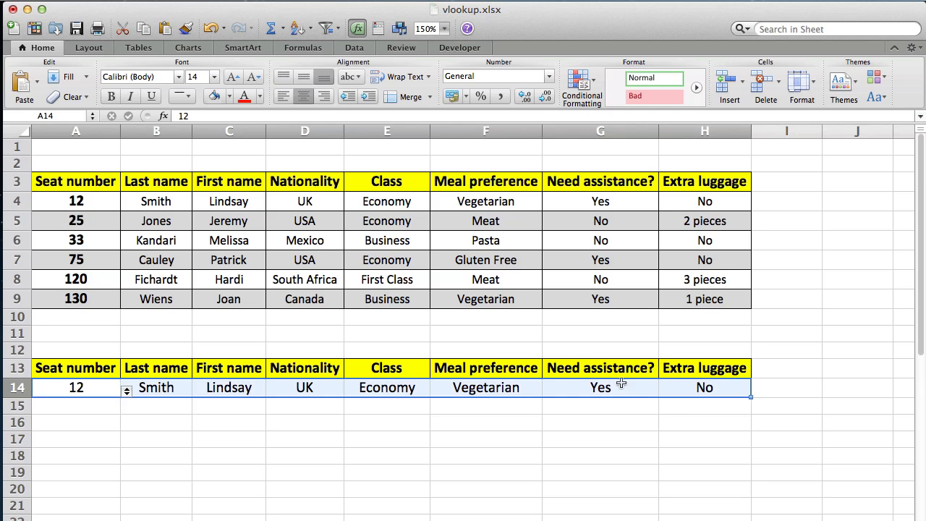
pyautogui.click(189, 96)
pyautogui.click(217, 133)
pyautogui.click(162, 435)
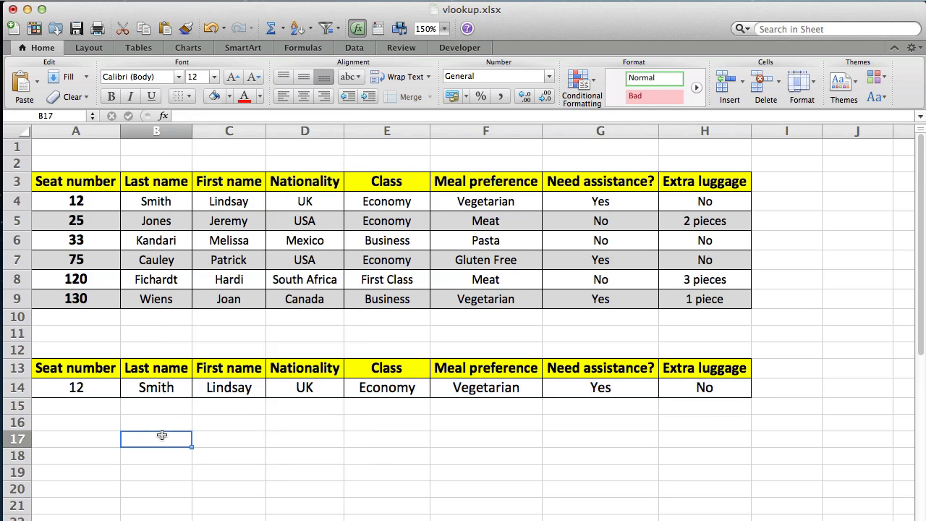